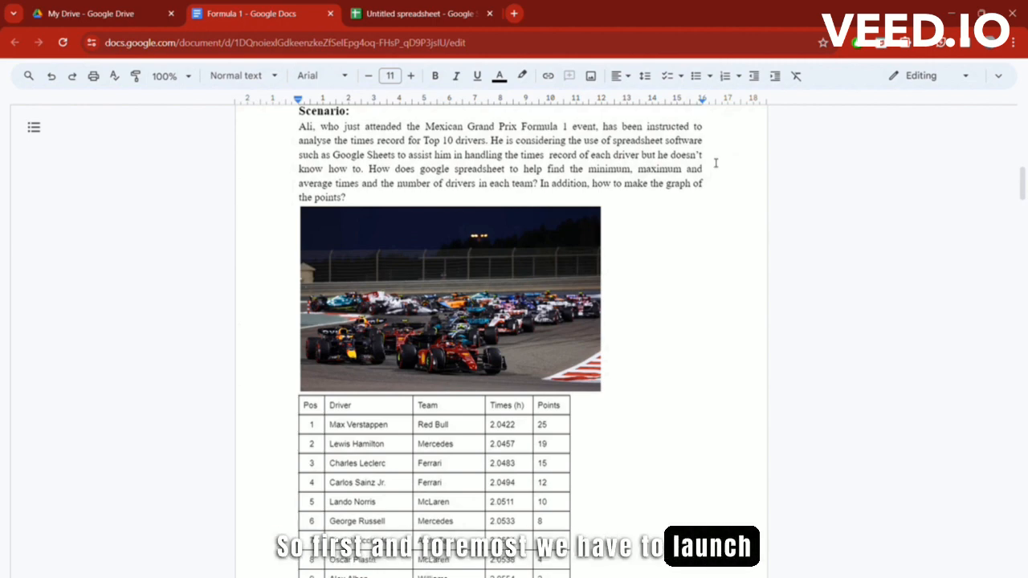
Step: Go from the Formula 1 scenario document to the My Drive page in Google Drive
click(91, 14)
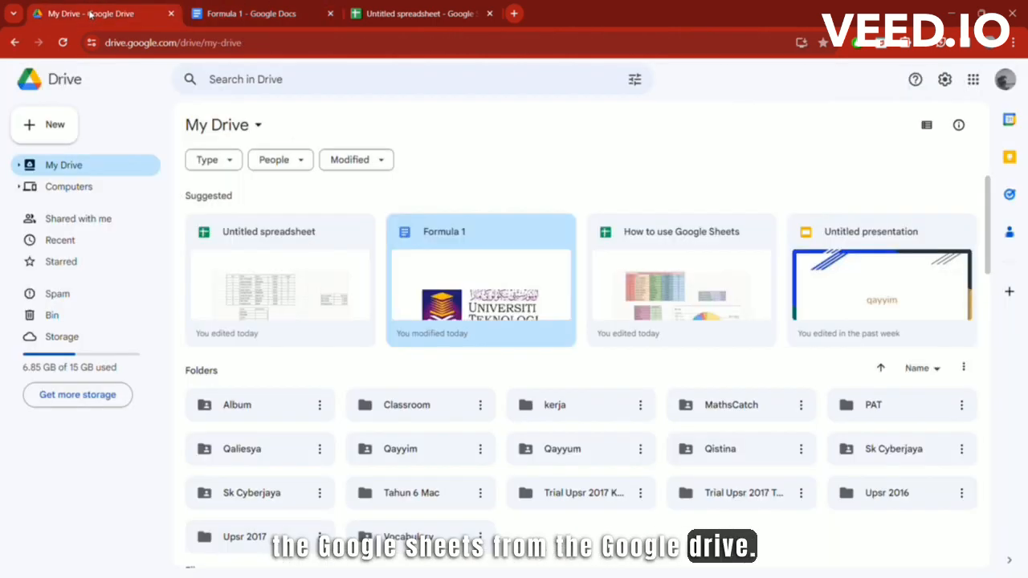
Step: Check the top-10 results in the scenario document, then pick cell B2 in the untitled spreadsheet
click(409, 14)
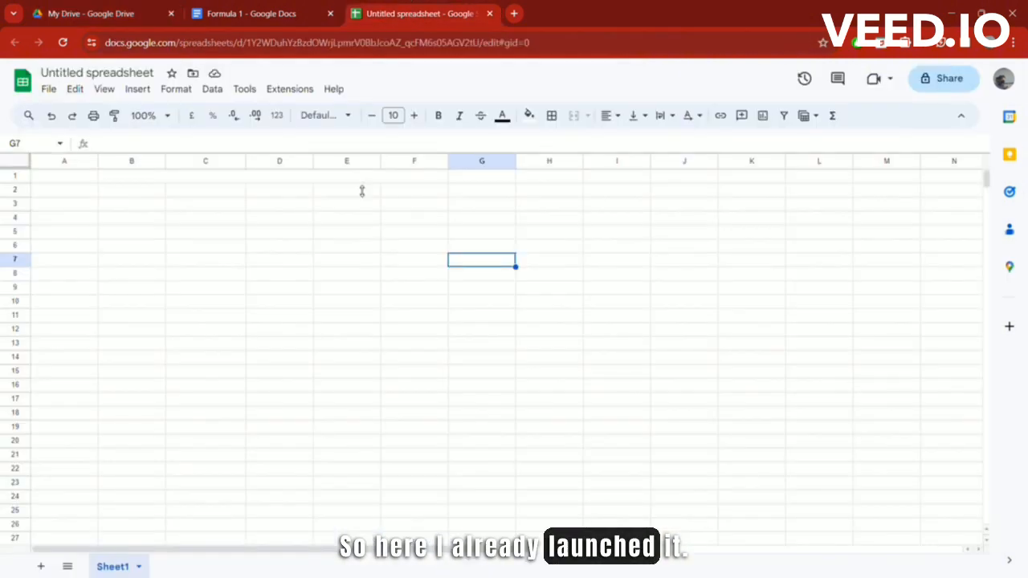
click(122, 193)
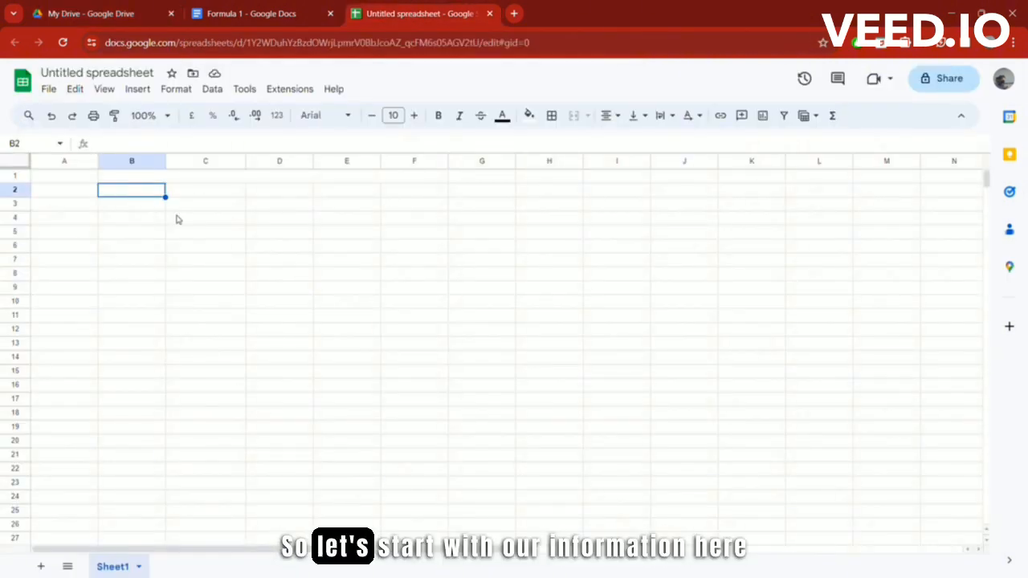
click(247, 13)
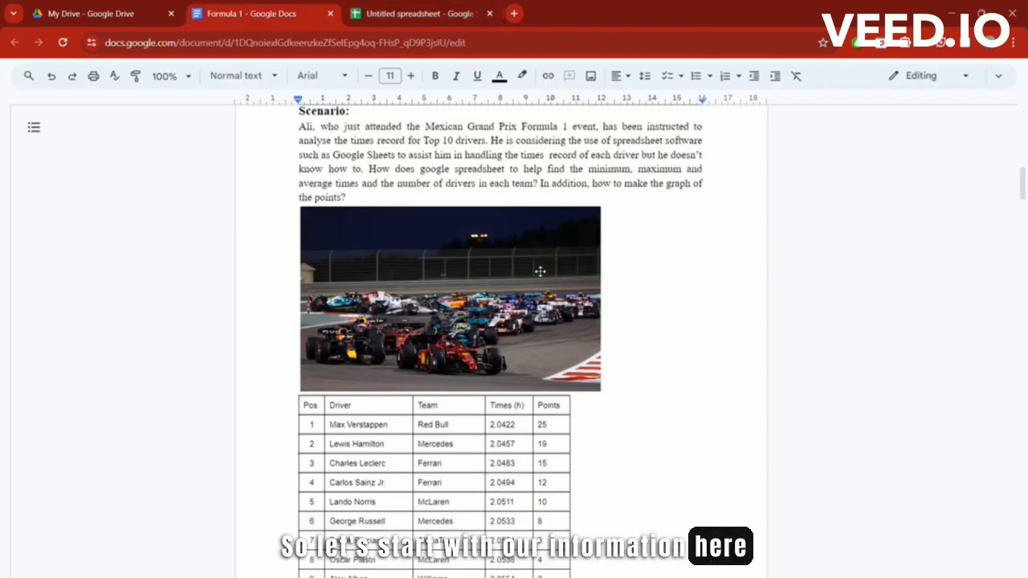
scroll(539, 271, down, 1)
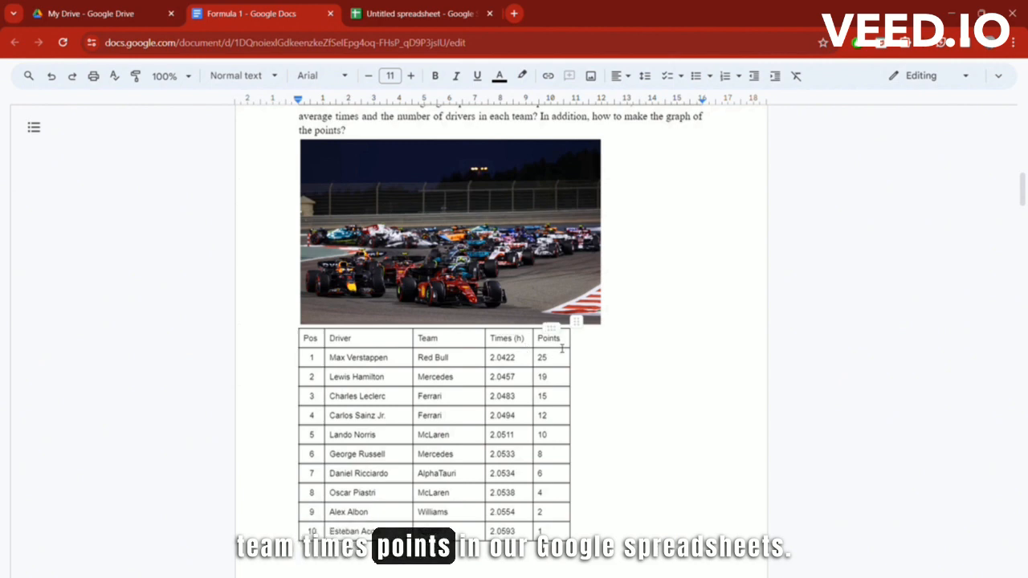
click(389, 21)
Step: Enter the headers Pos, Driver, Team, Times(h) and Points across B2:F2
text(PO)
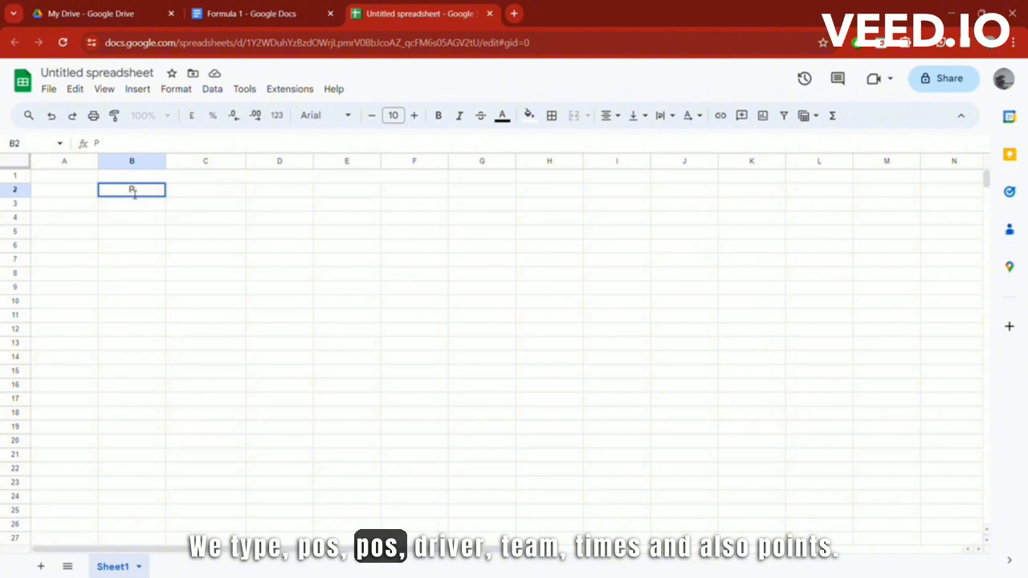
click(201, 193)
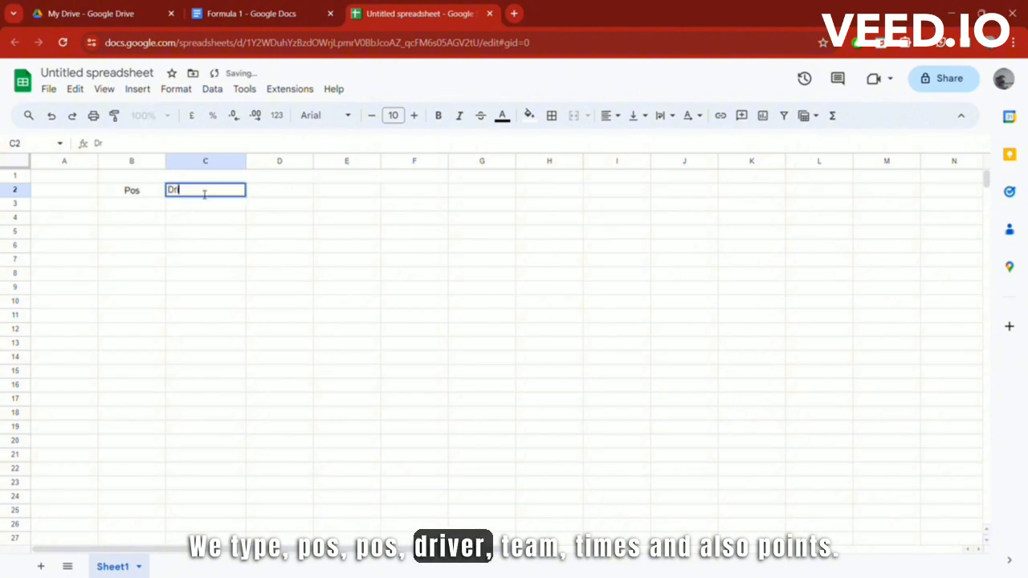
click(278, 191)
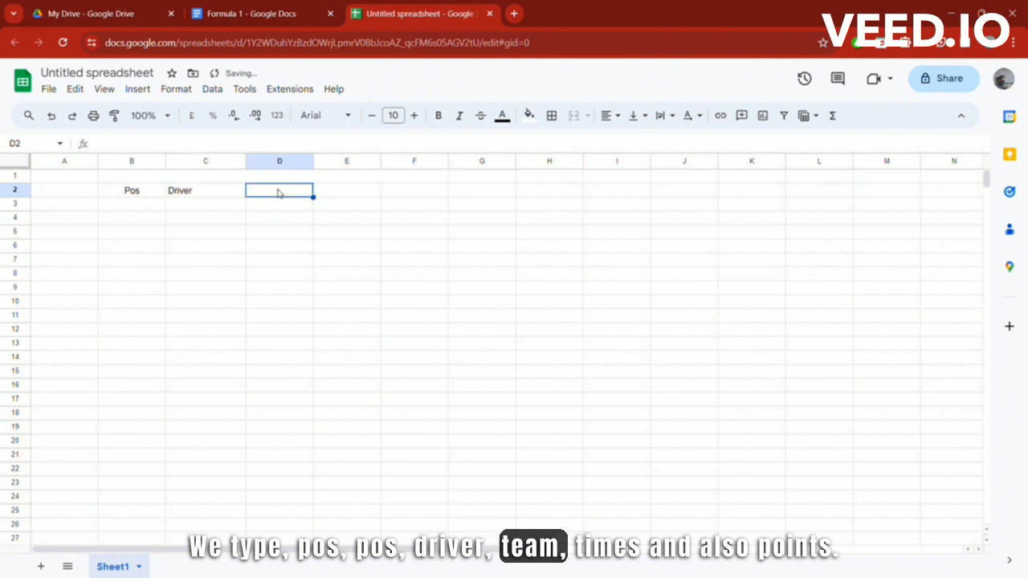
click(339, 190)
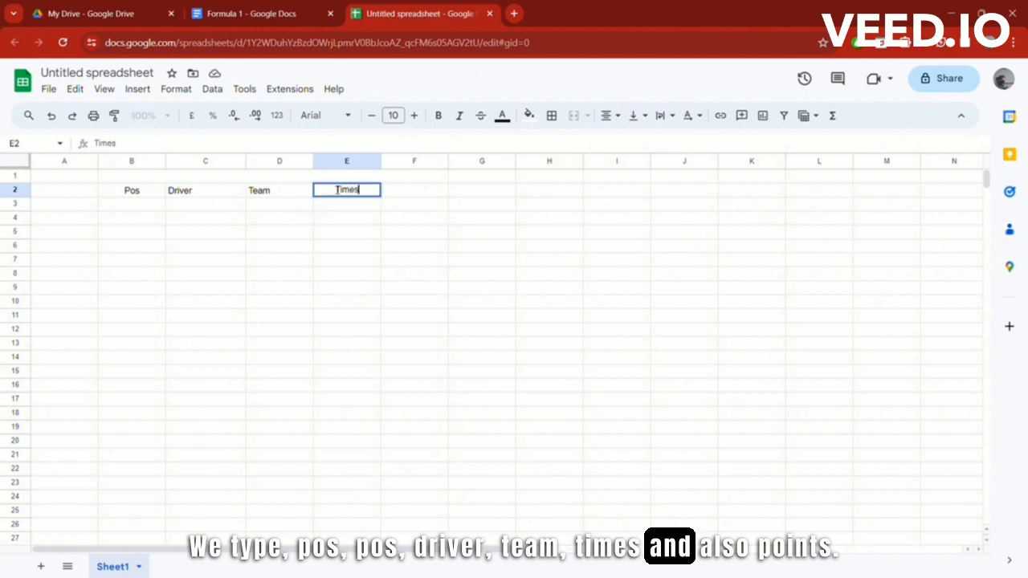
click(414, 195)
text(Points)
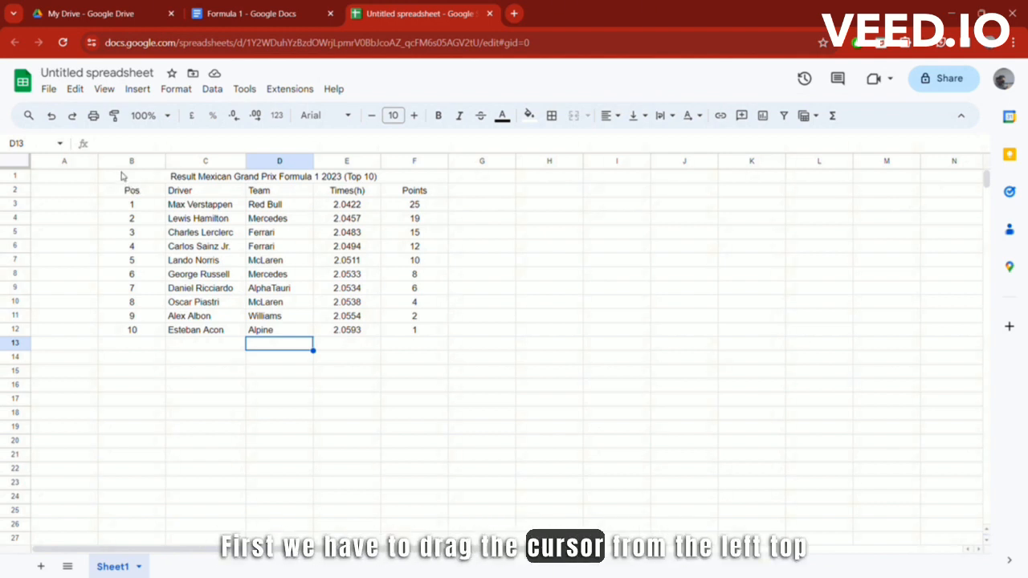
Step: Apply All borders to every cell of the results table B1:F12
drag(118, 180, 412, 335)
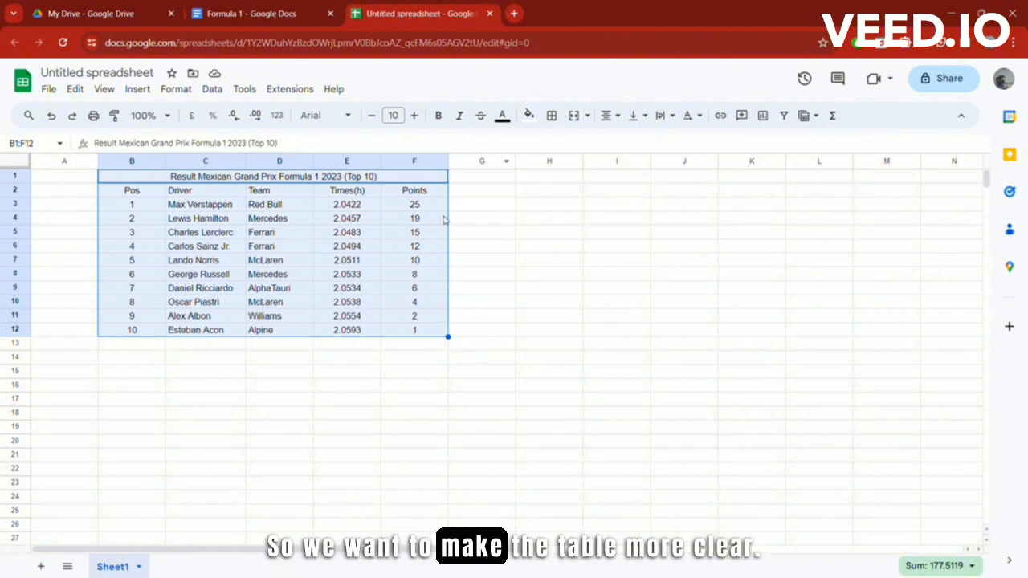
click(552, 116)
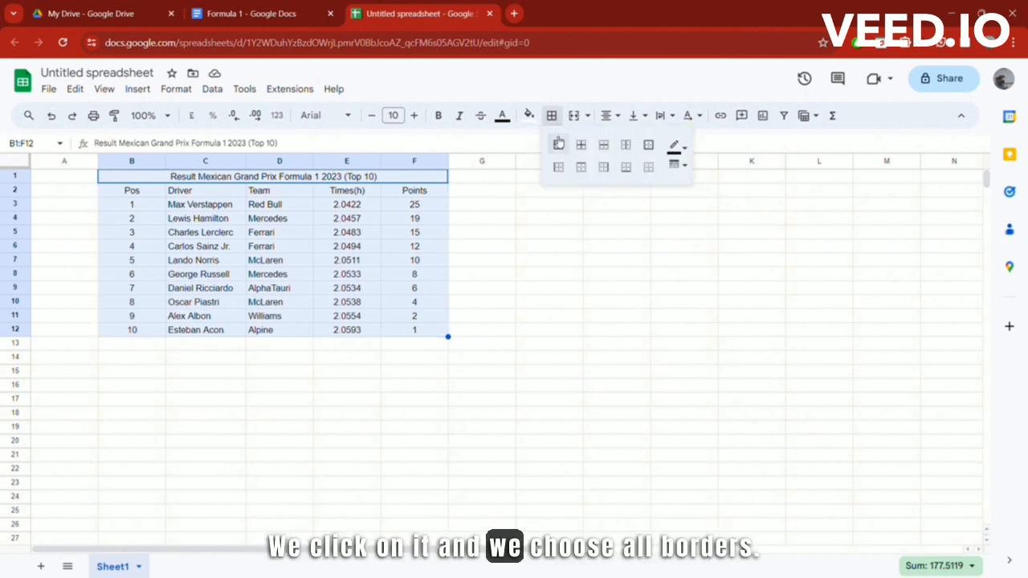
click(559, 146)
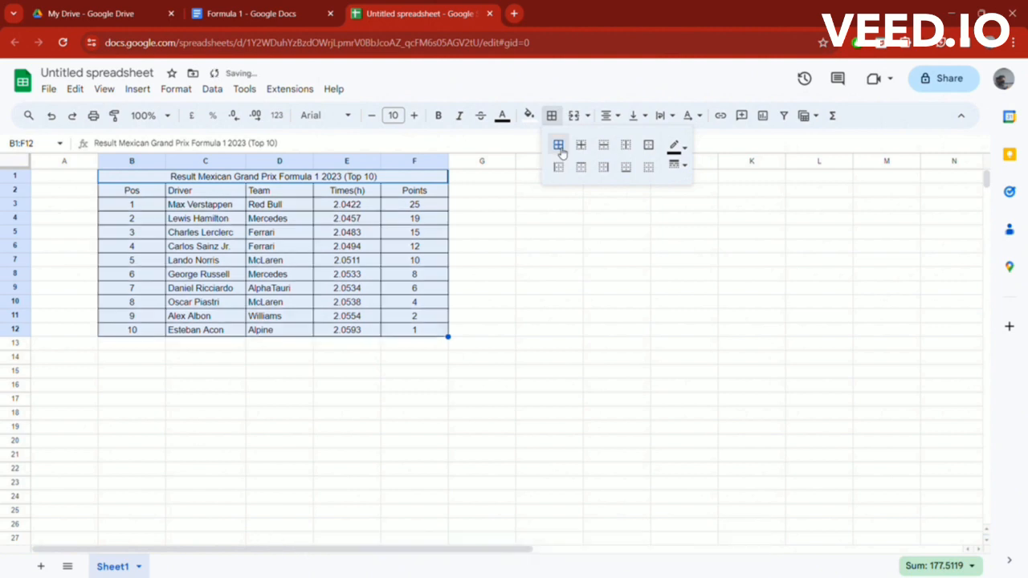
click(501, 289)
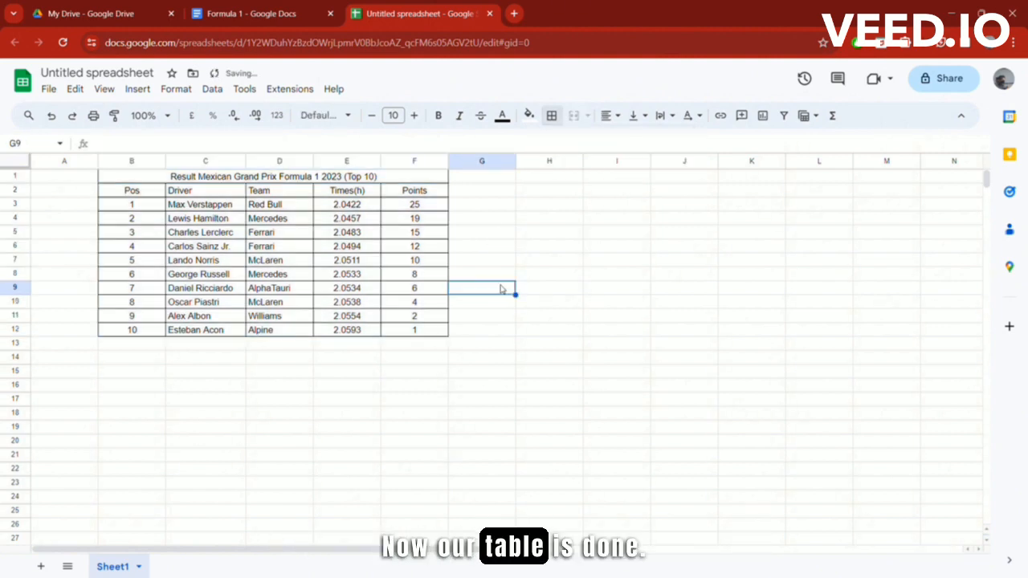
click(565, 277)
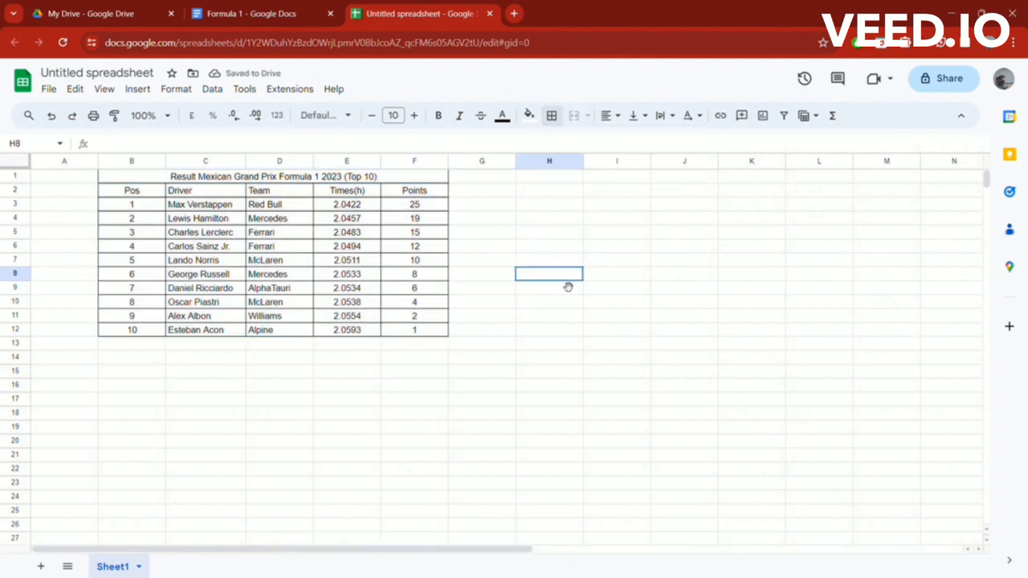
click(606, 278)
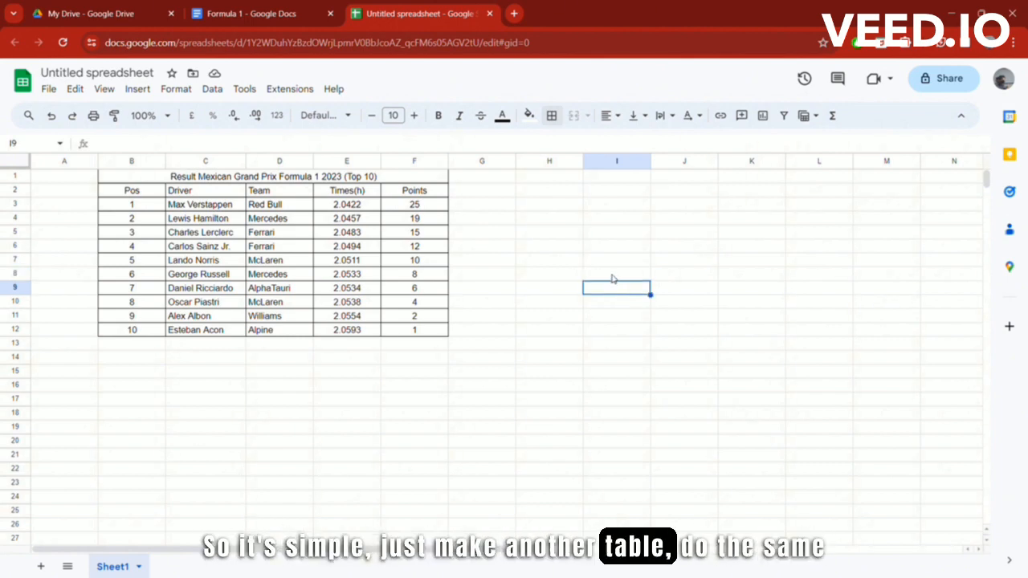
Step: Put all borders around I9:J12 for the time statistics table
drag(613, 289, 683, 329)
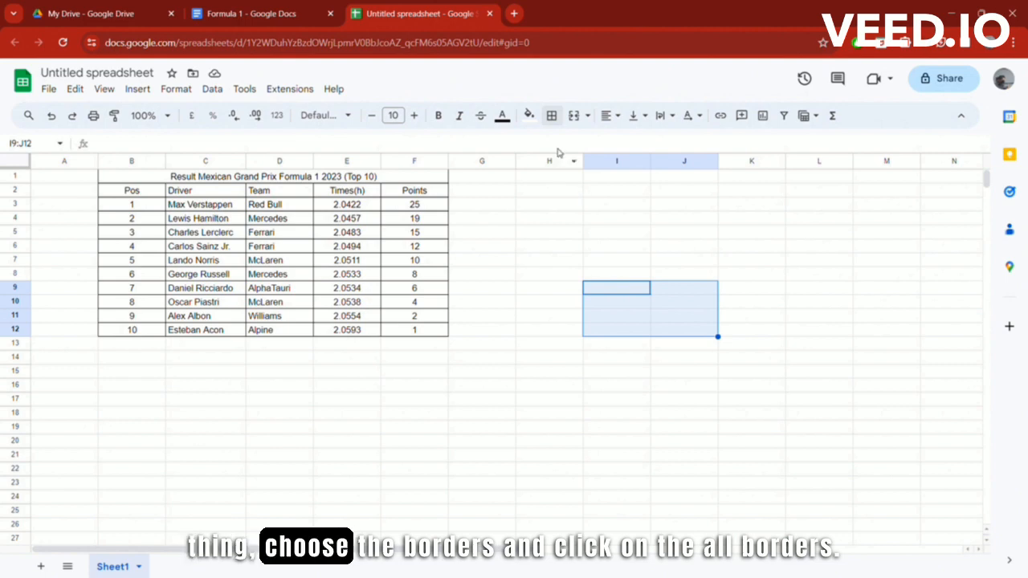
click(552, 118)
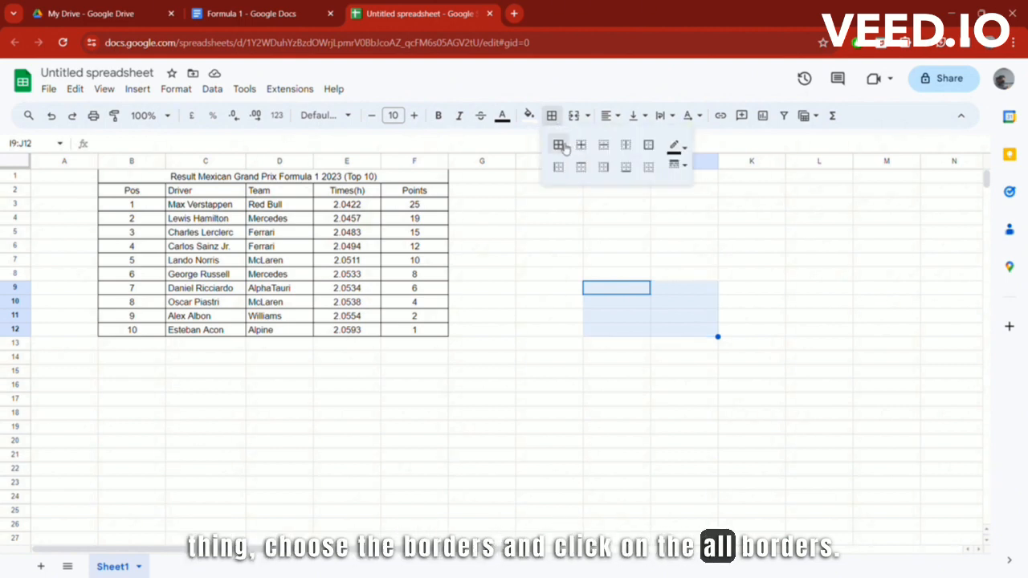
click(559, 145)
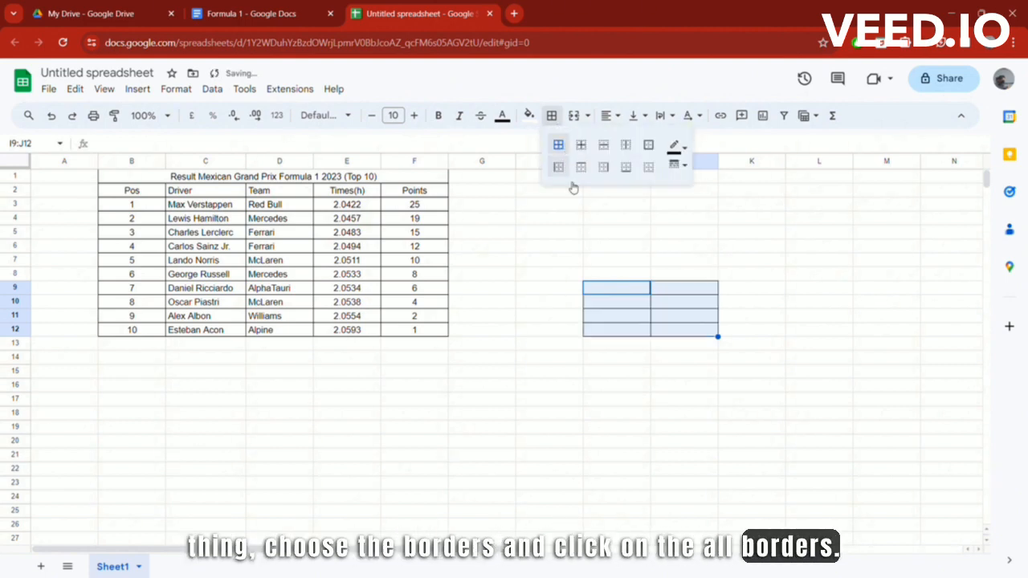
Step: Enter the labels Sum of Times, Min times, Max times and Average times in I9:I12
click(611, 292)
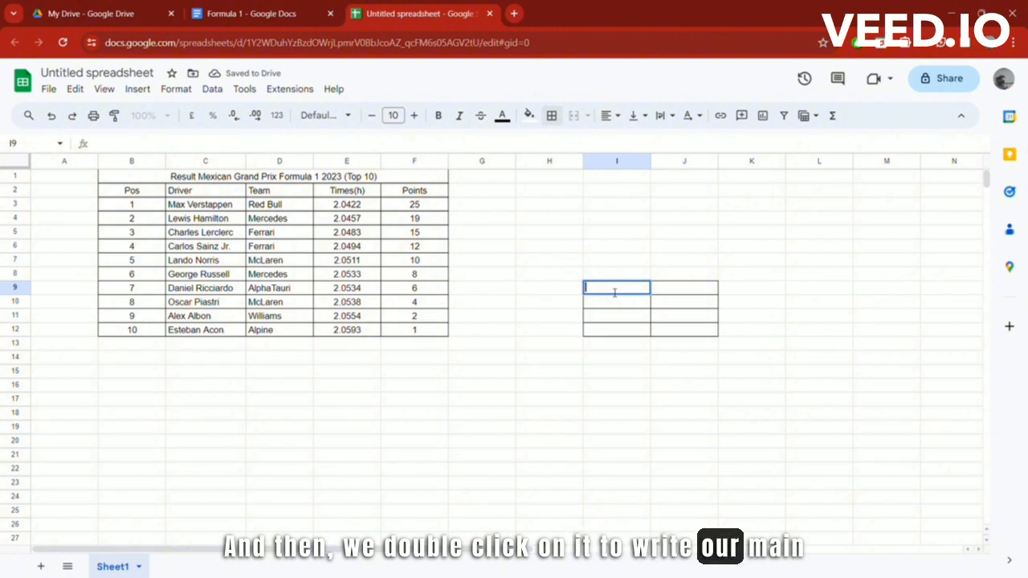
double_click(614, 292)
text(S)
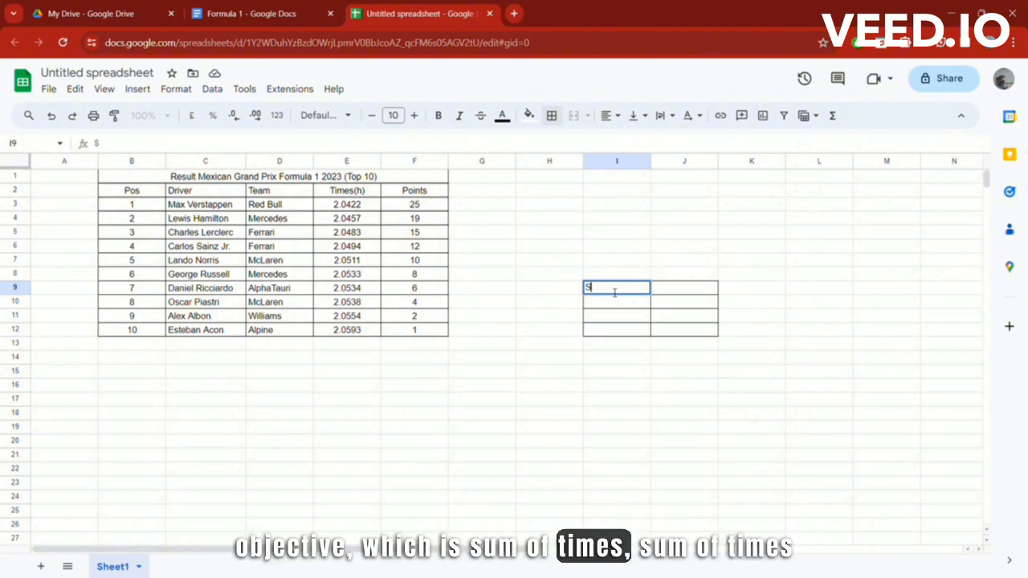
text(um of Times)
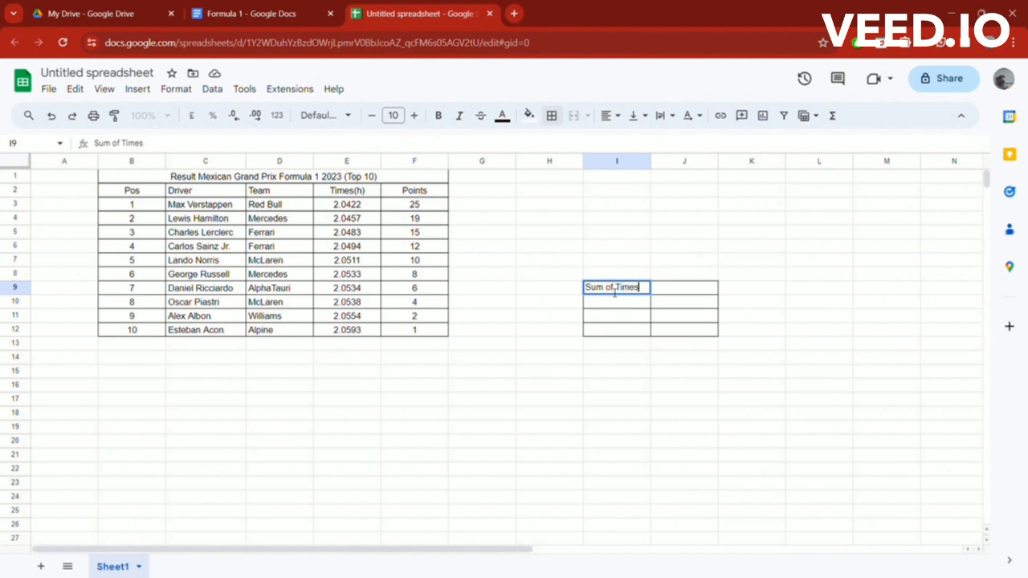
key(Return)
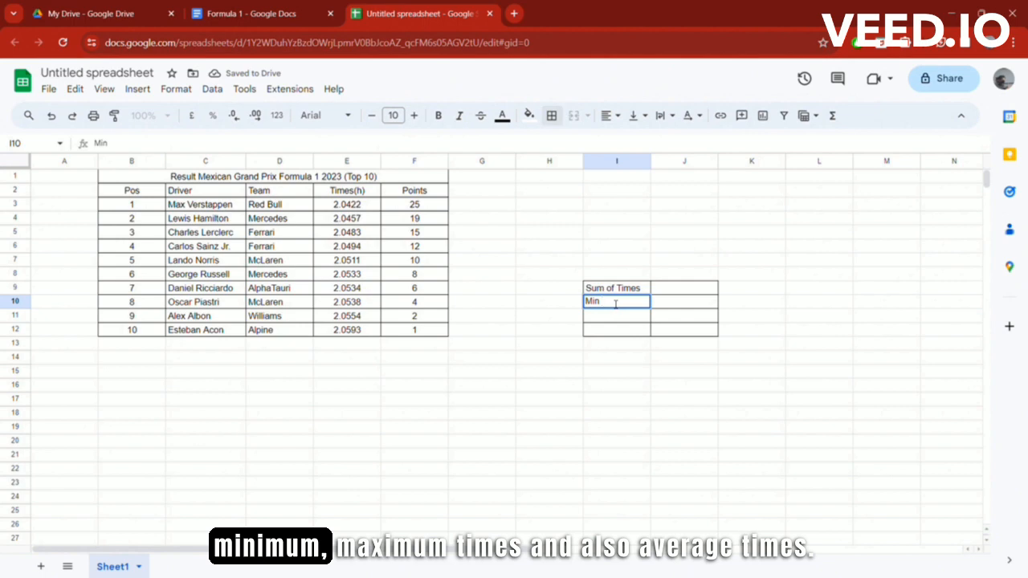
key(Return)
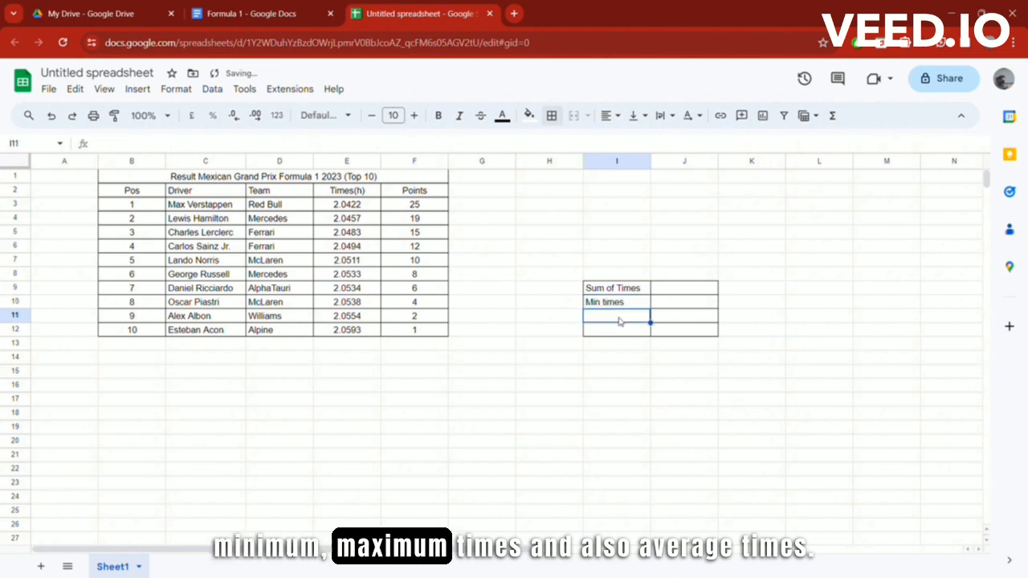
text(Max t)
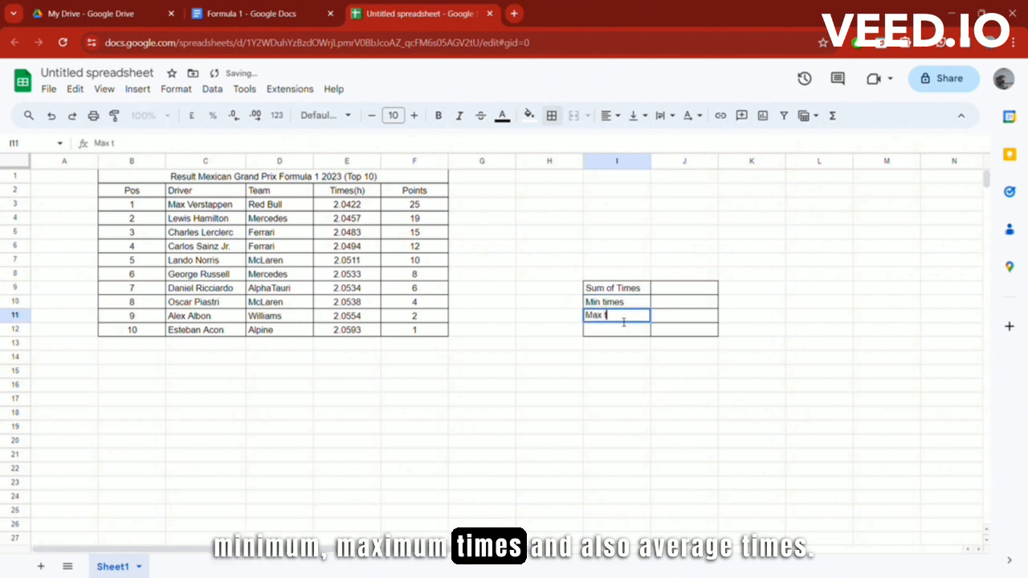
text(imes)
key(Return)
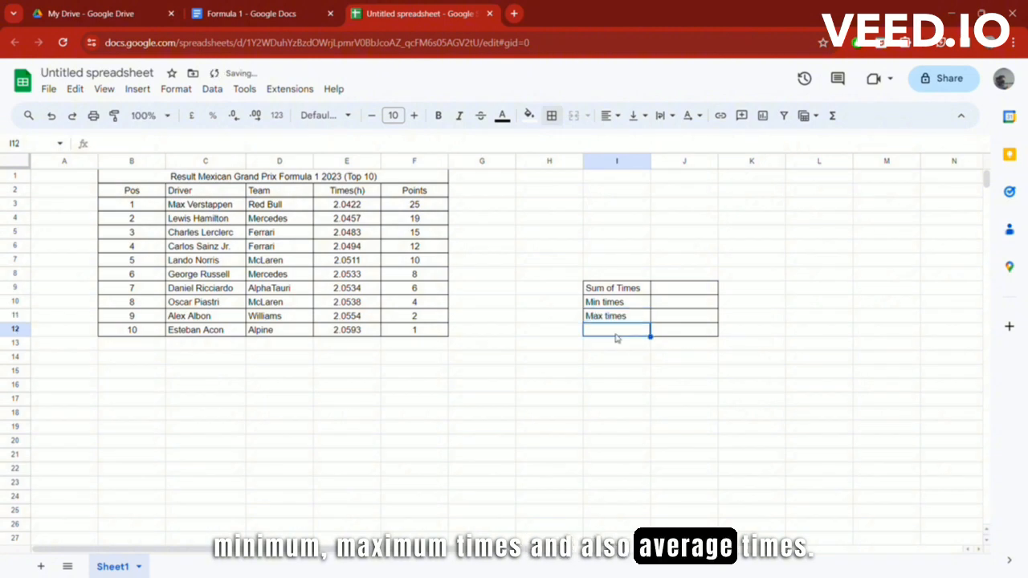
text(Average)
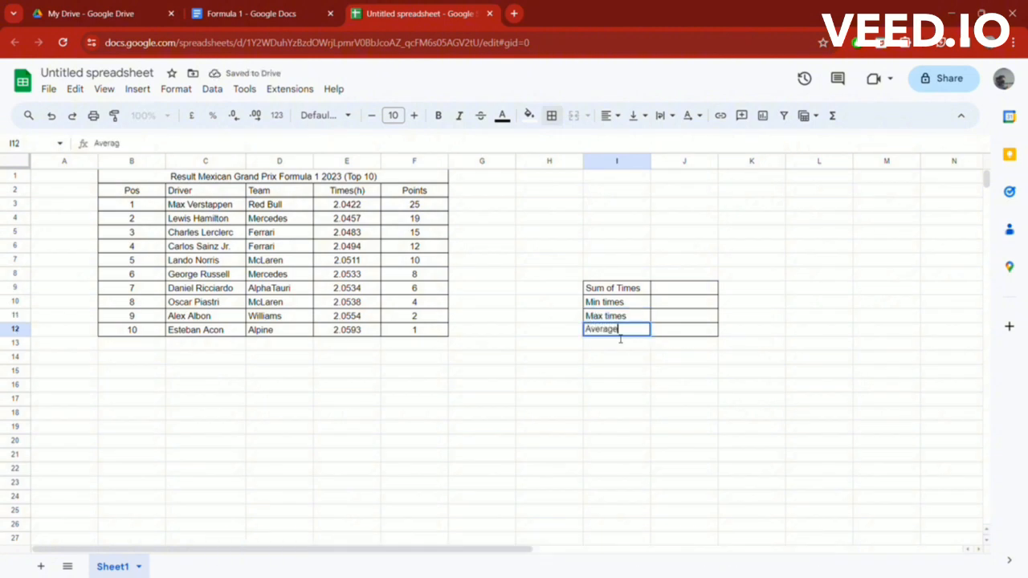
text( times)
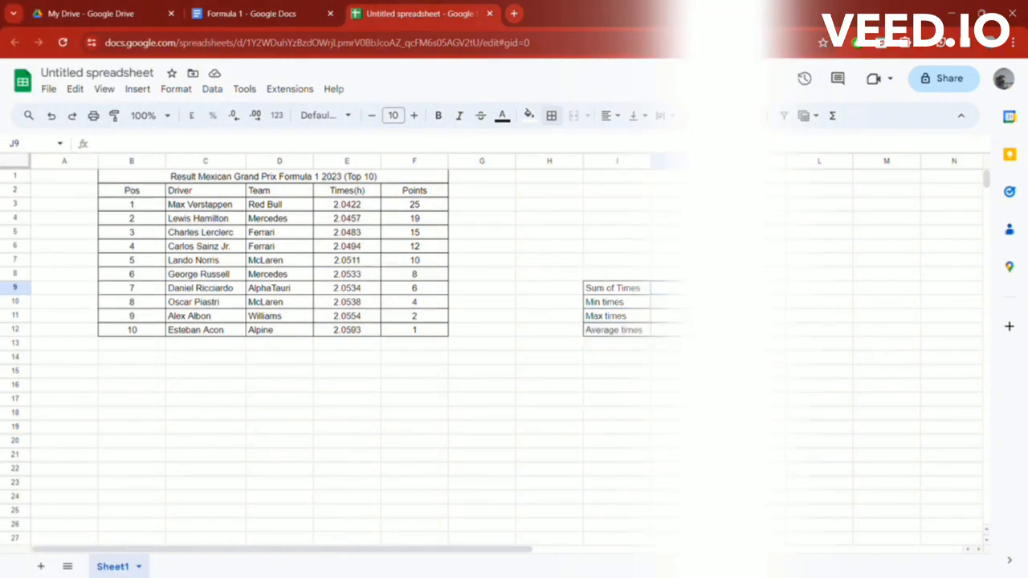
click(674, 288)
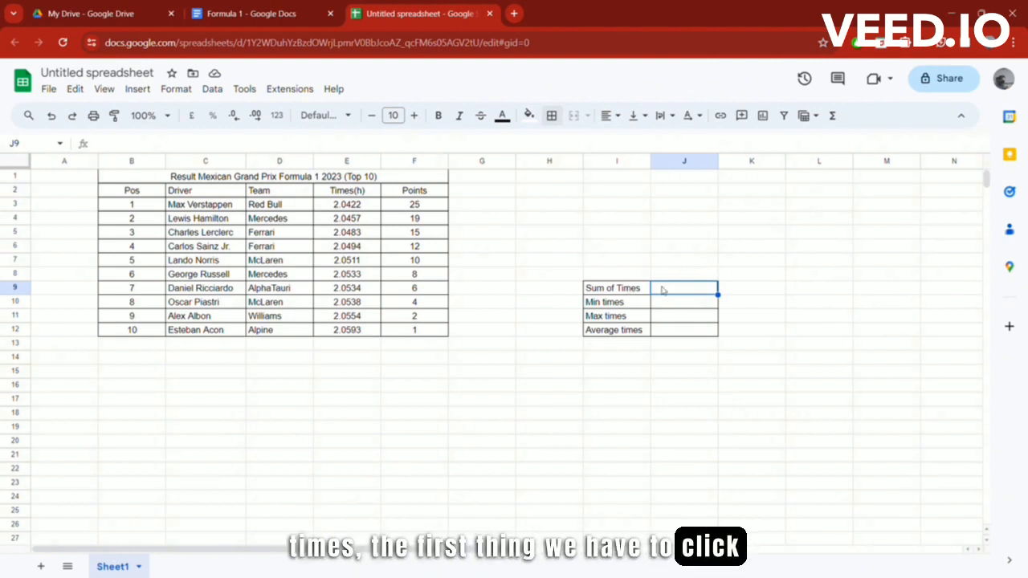
Step: Enter =SUM(E3:E12) in J9, showing 20.5119, and dismiss the auto-fill suggestion
text(=)
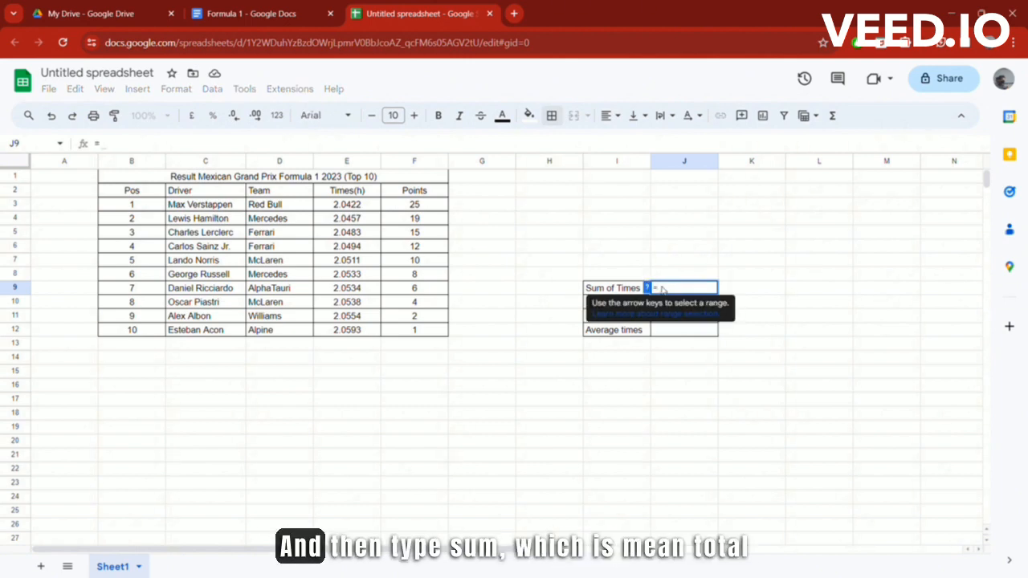
text(S)
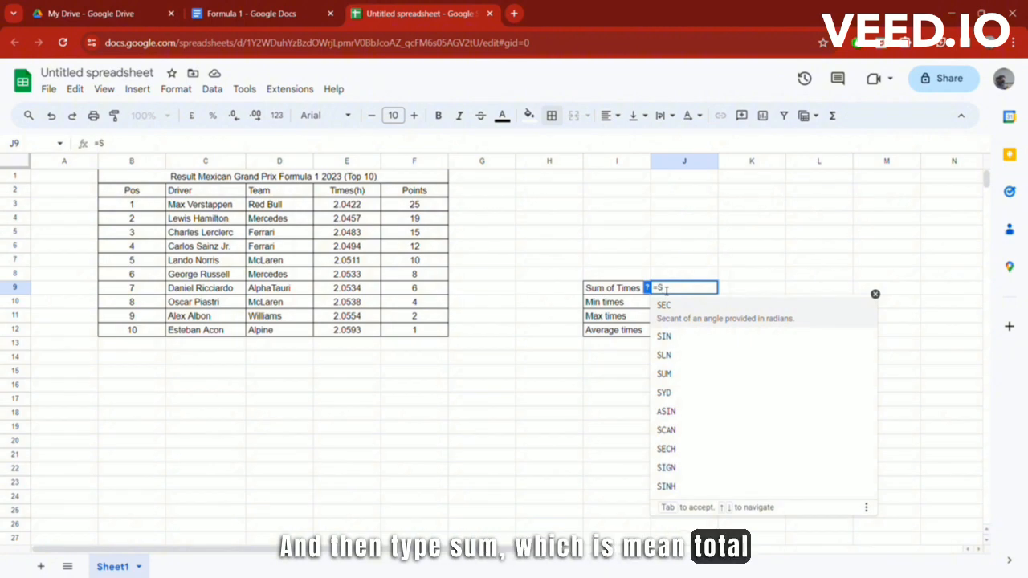
text(UM)
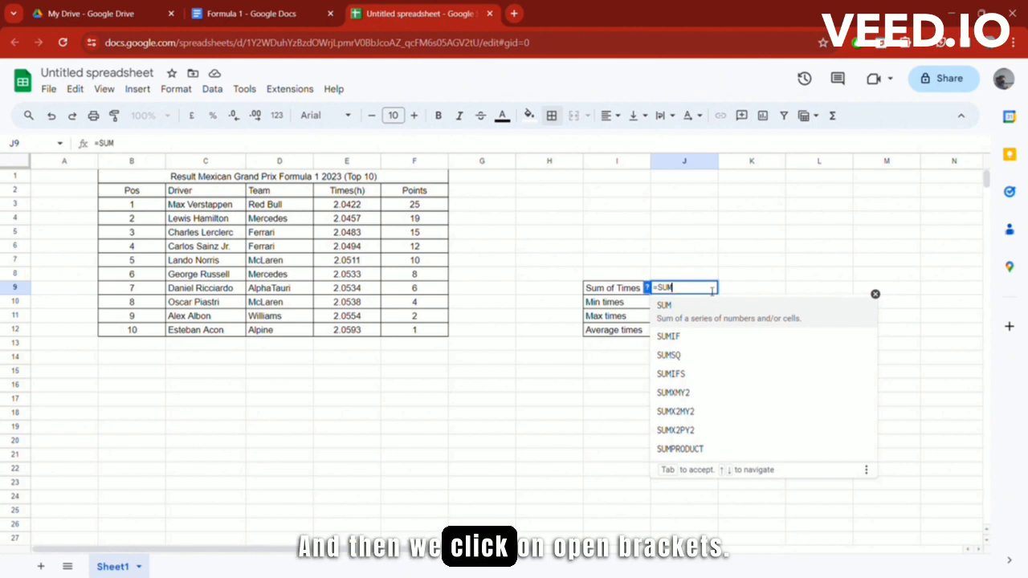
text(()
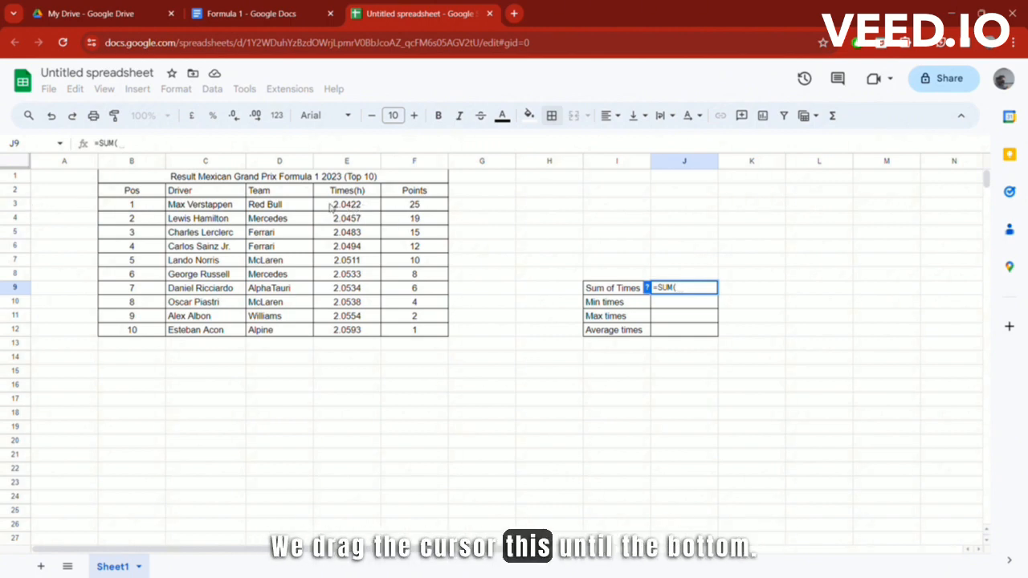
drag(332, 207, 339, 318)
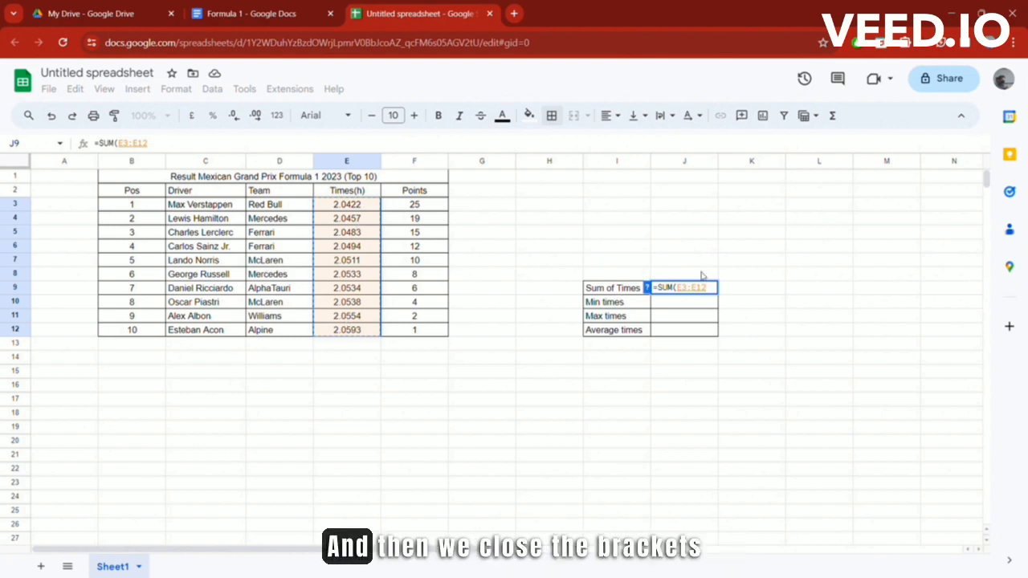
text())
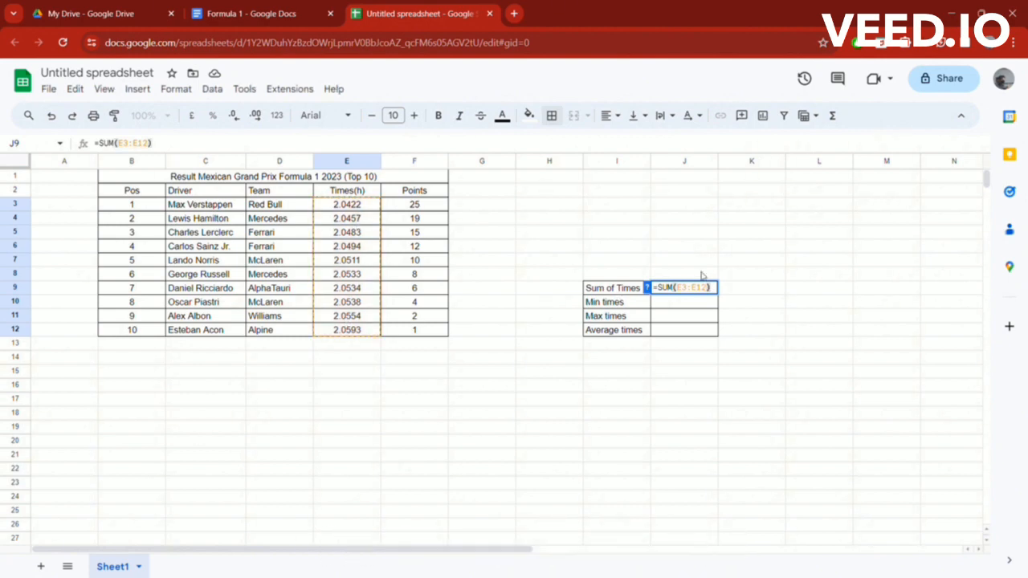
key(Return)
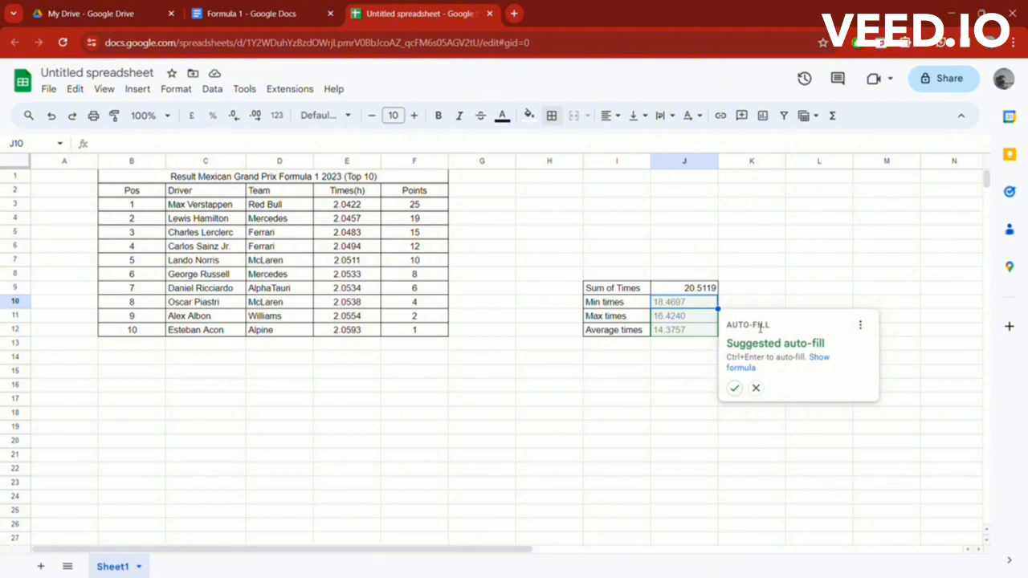
click(757, 389)
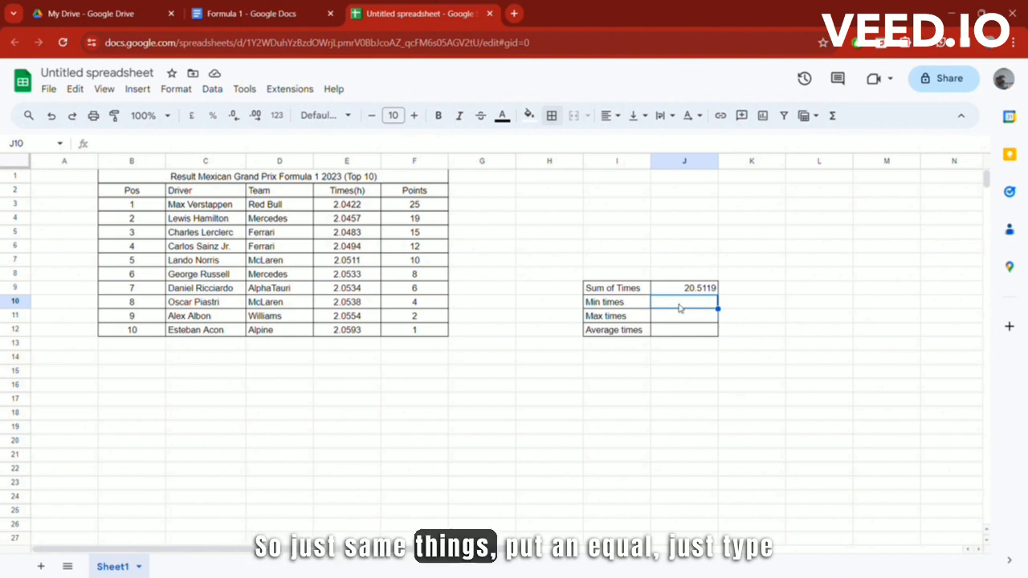
Step: Enter =MIN(E3:E12) in J10, giving a minimum time of 2.0422
text(=)
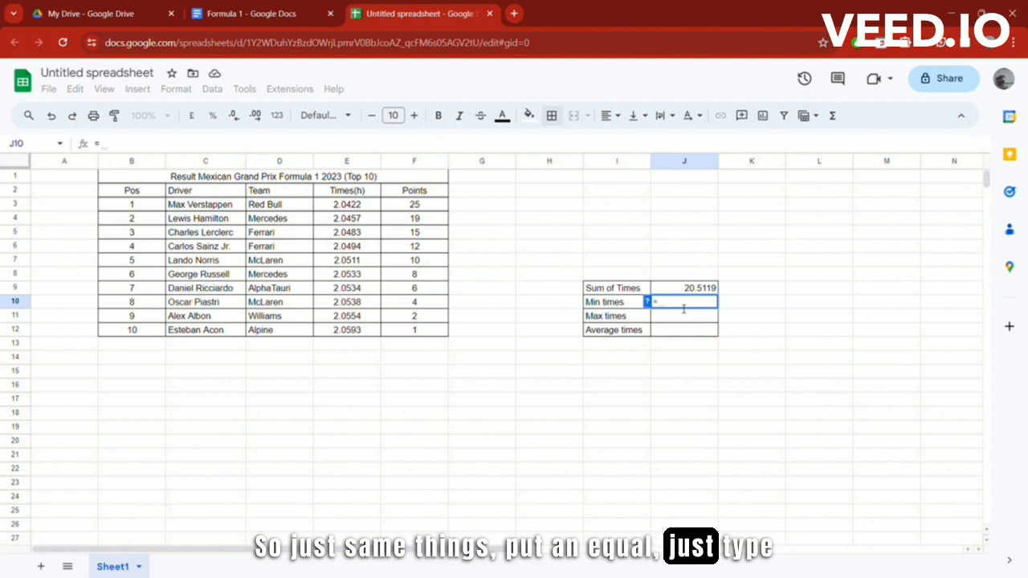
text(Min)
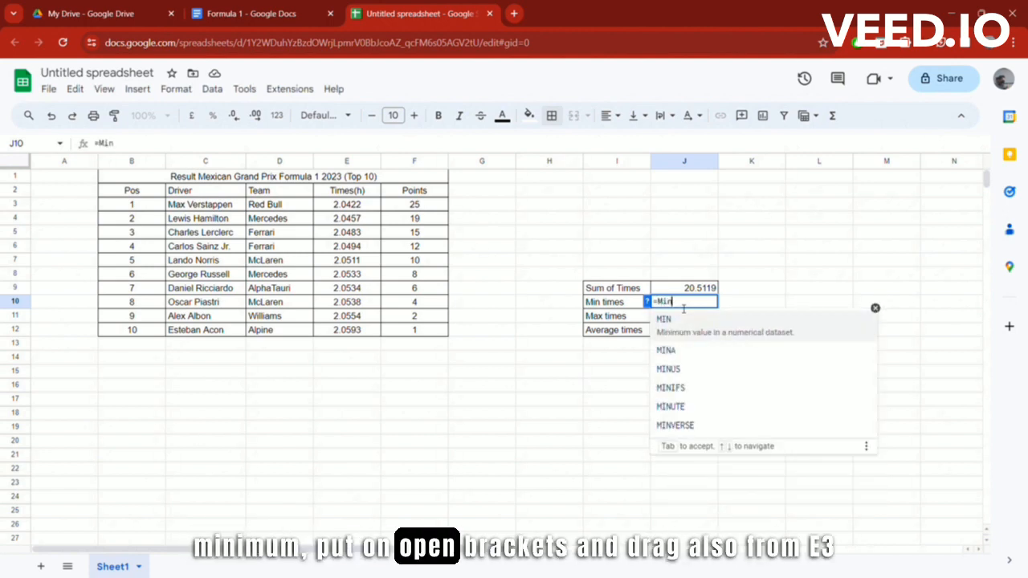
text(()
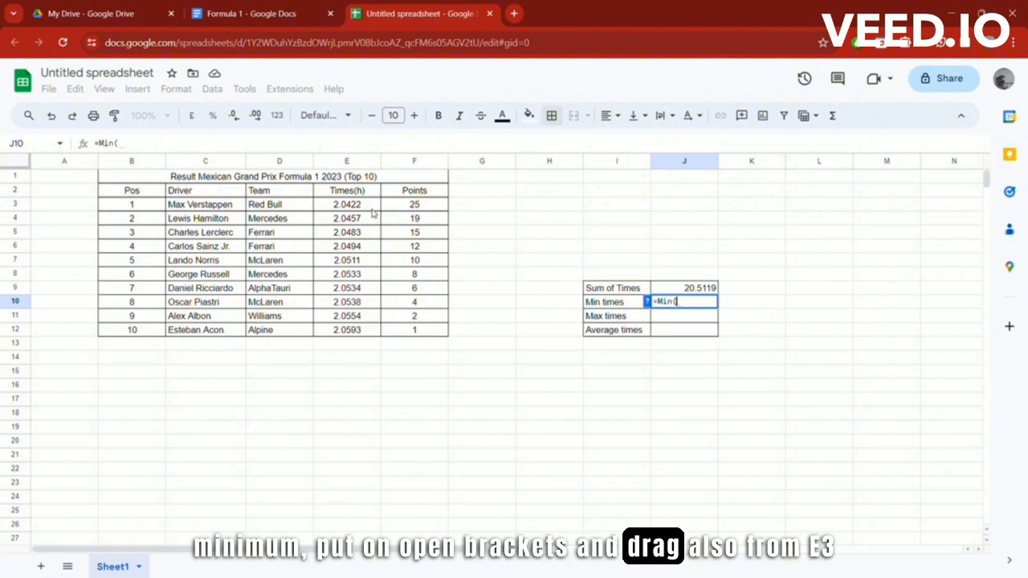
drag(341, 210, 342, 334)
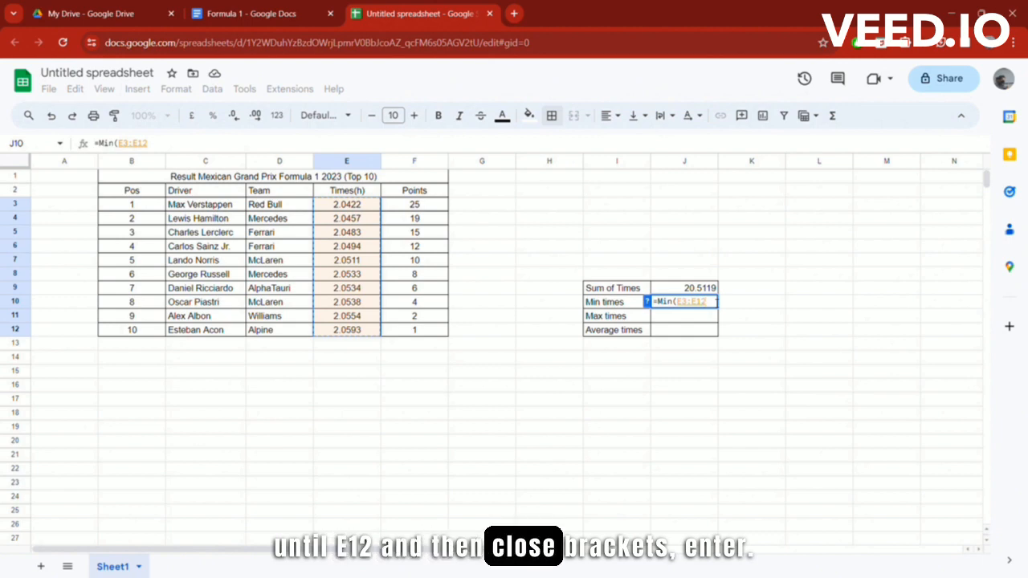
text())
key(Return)
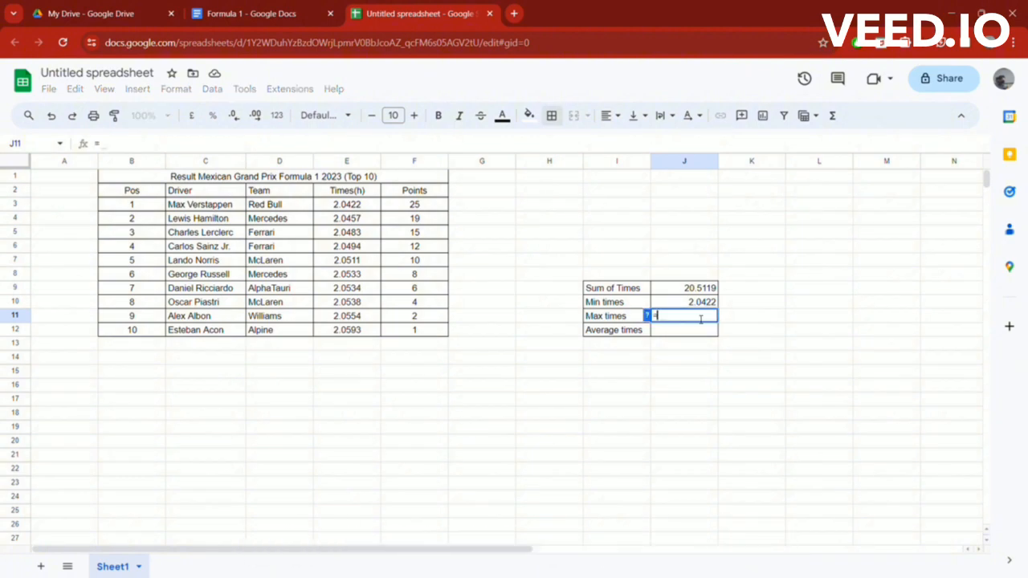
Step: Enter =MAX(E3:E12) in J11, giving a maximum time of 2.0593
text(Max)
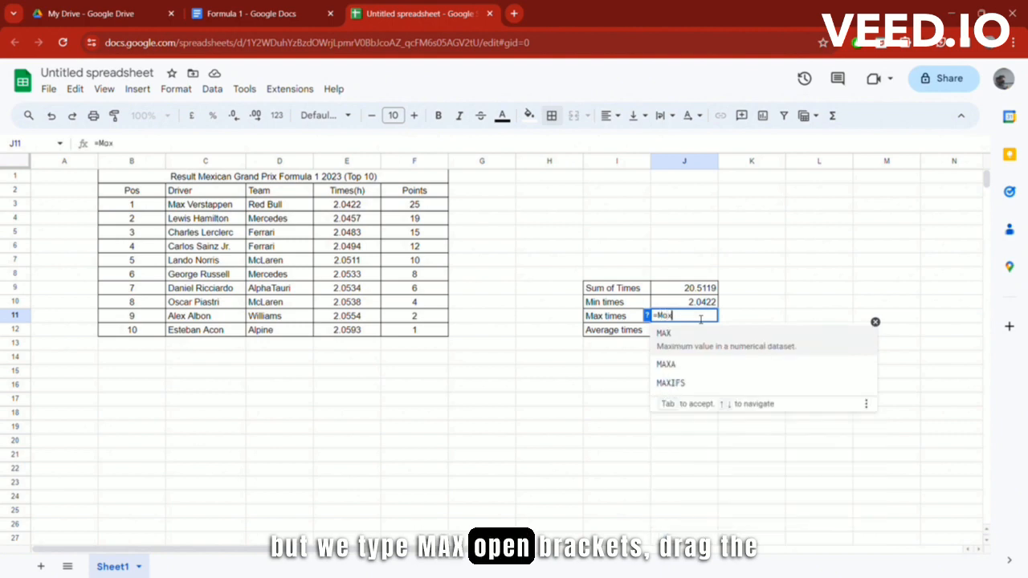
text(()
drag(333, 206, 339, 304)
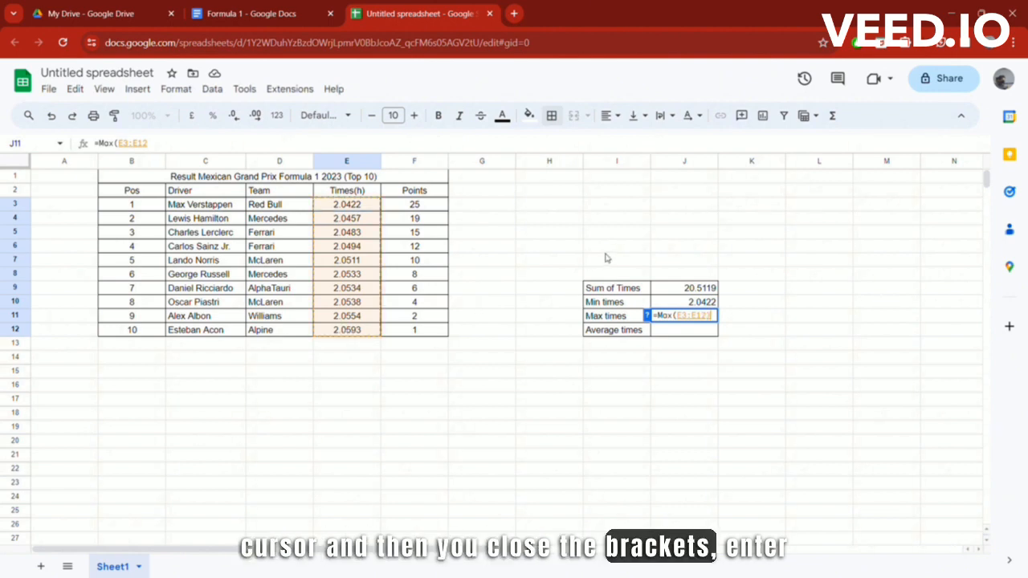
text())
key(Return)
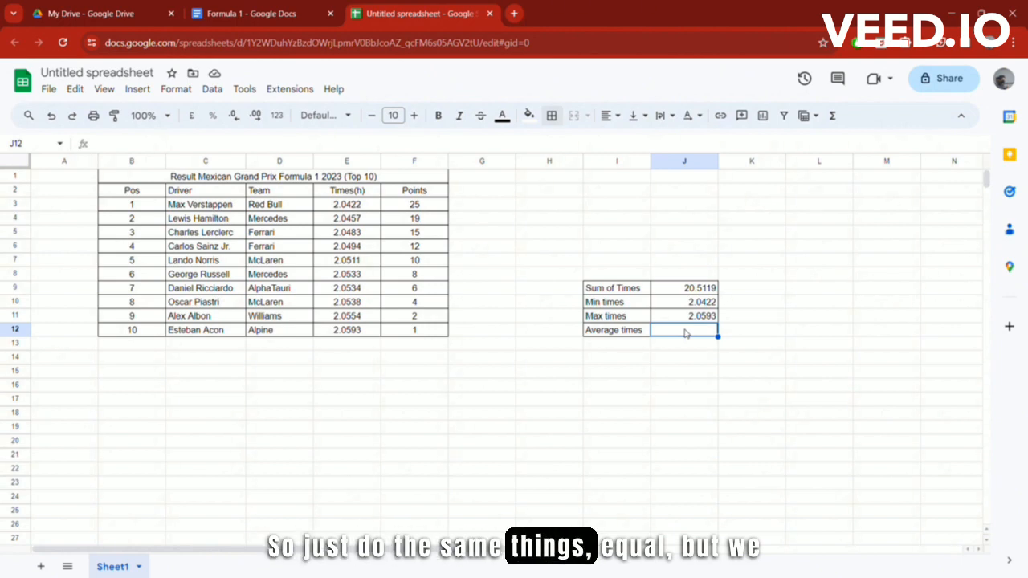
Step: Enter =AVERAGE(E3:E12) in J12, giving an average time of 2.051
text(=A)
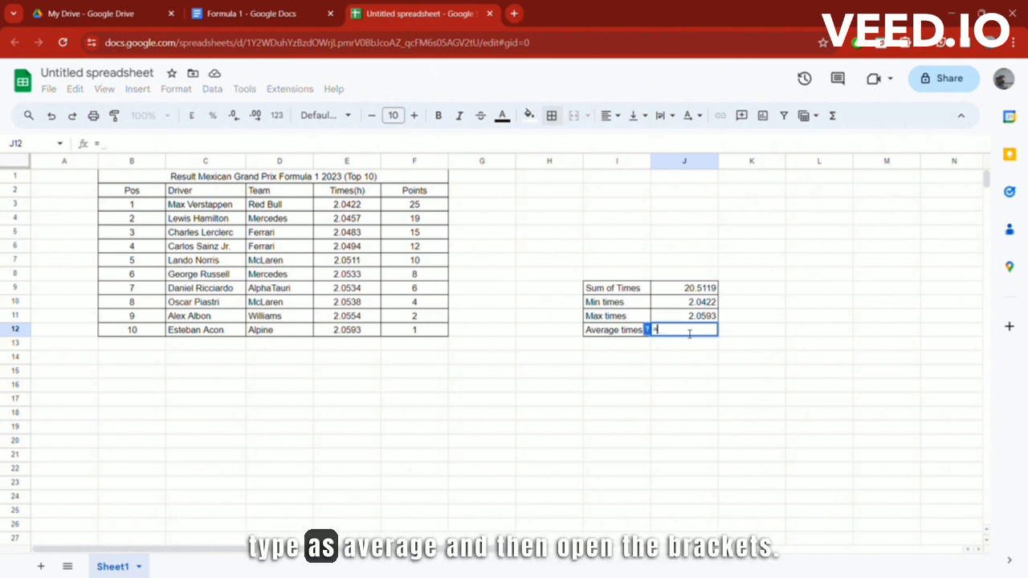
text(vera)
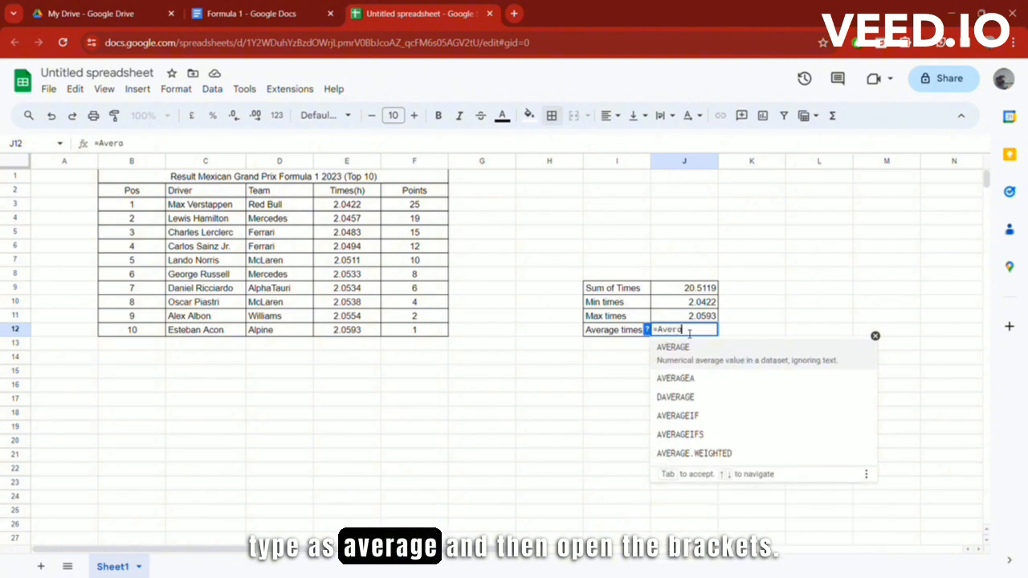
text(ge)
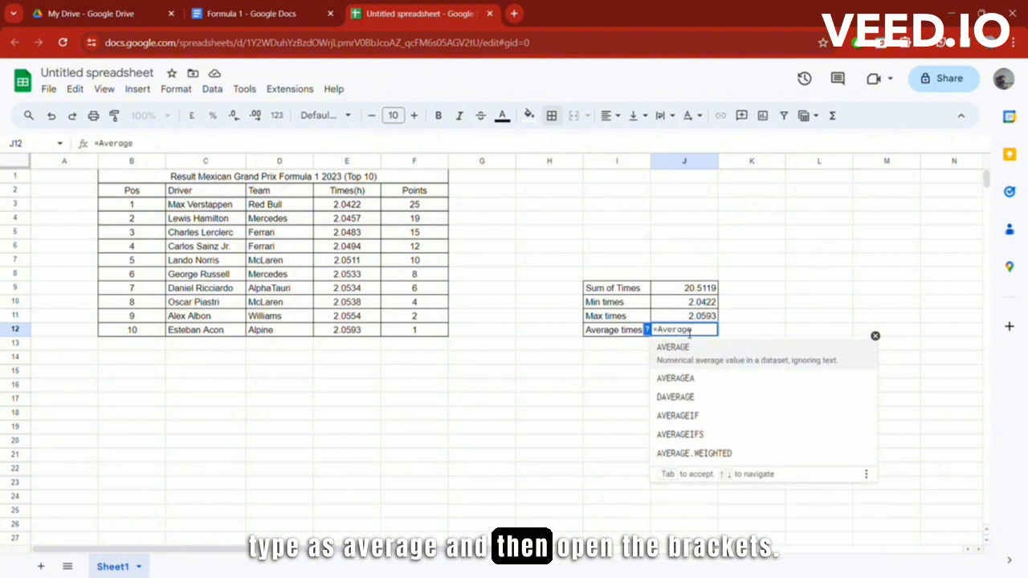
text(()
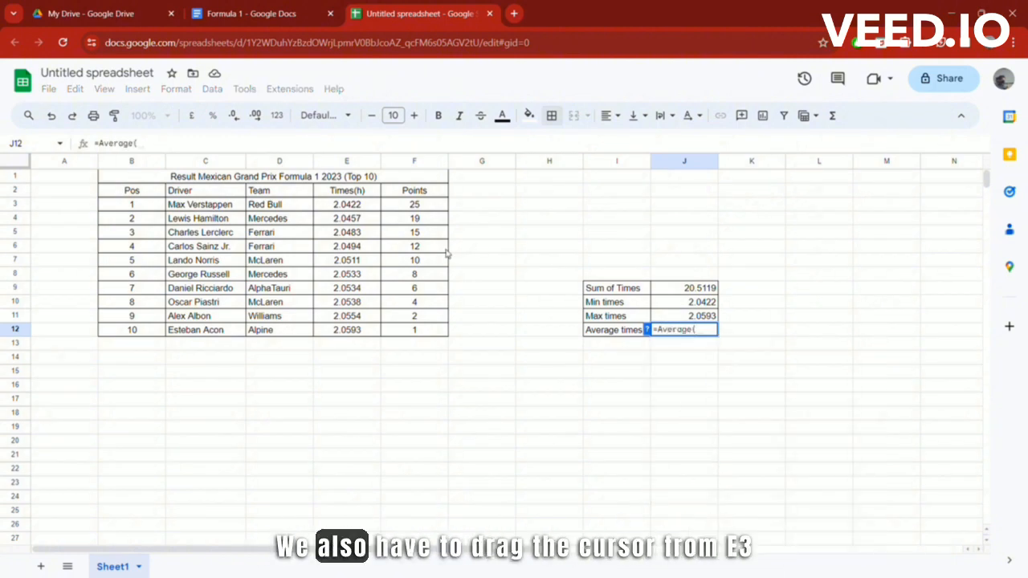
click(341, 207)
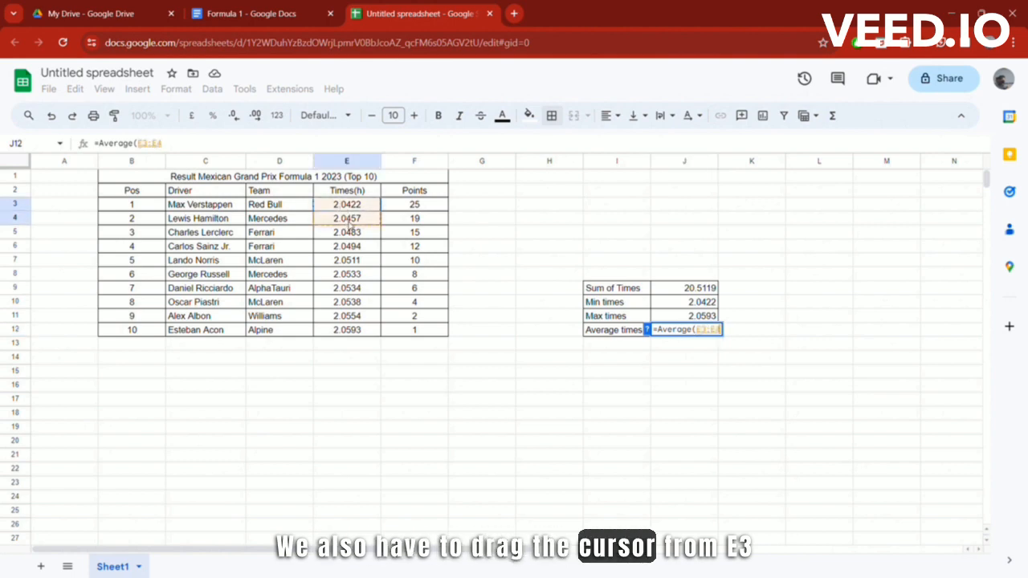
drag(349, 278, 350, 331)
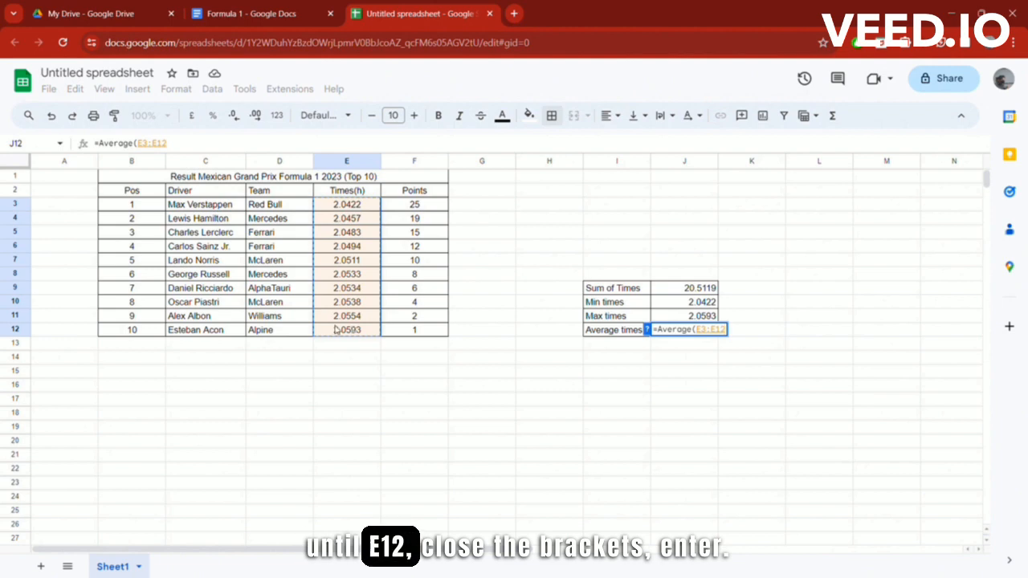
text())
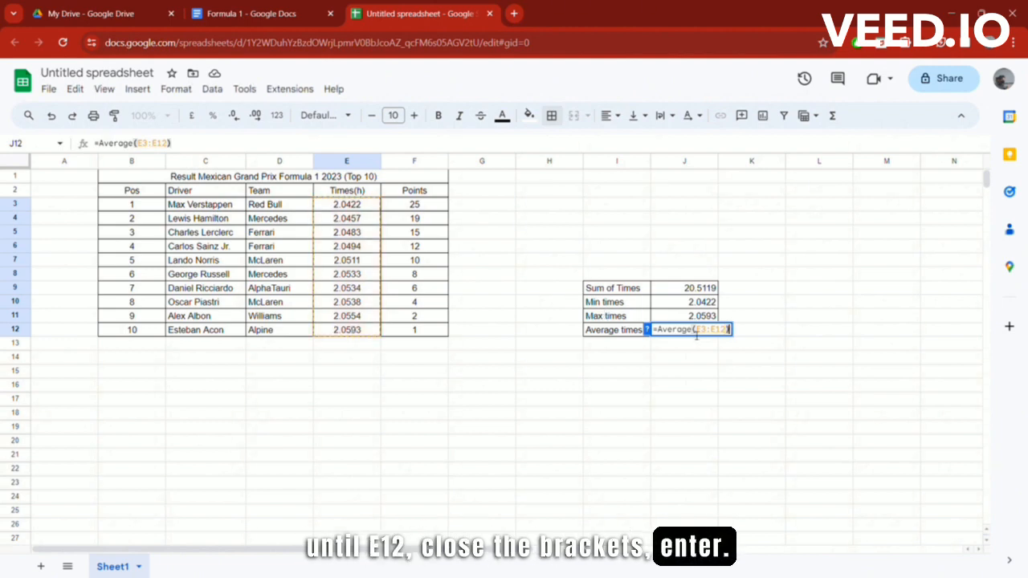
key(Return)
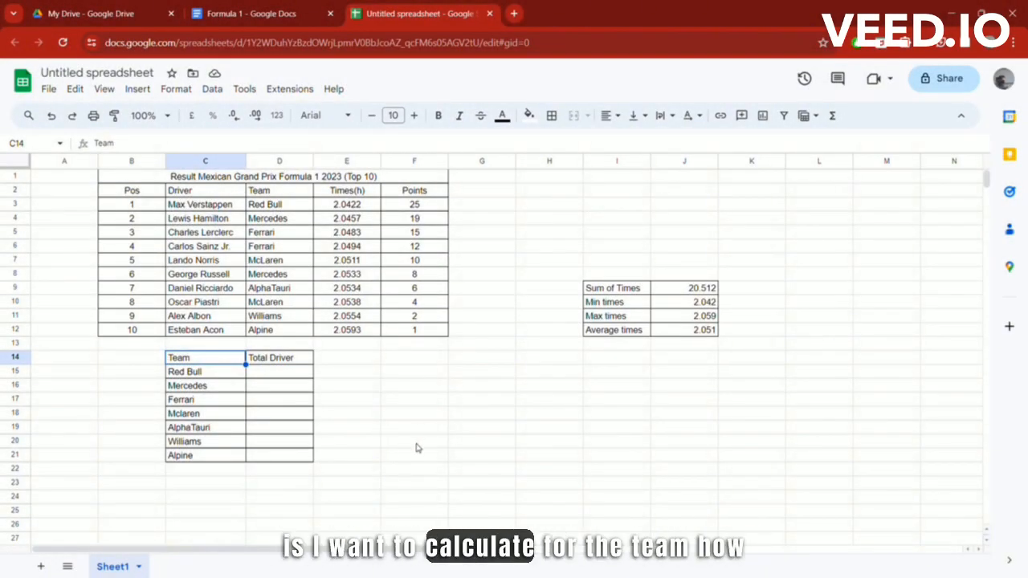
Step: Count Red Bull drivers in D15 with a COUNTIF over D3:D12, returning 1
click(212, 373)
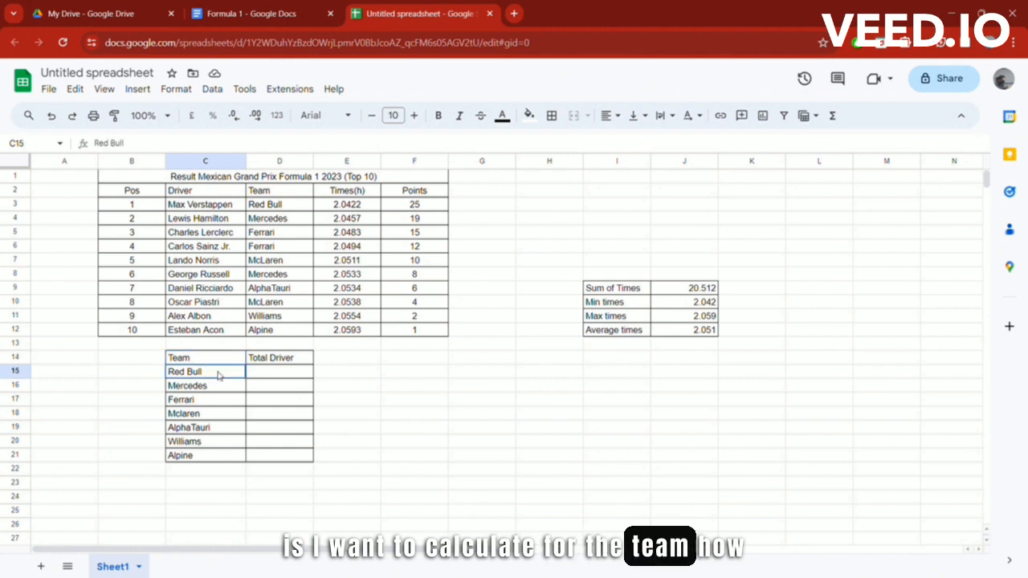
click(226, 391)
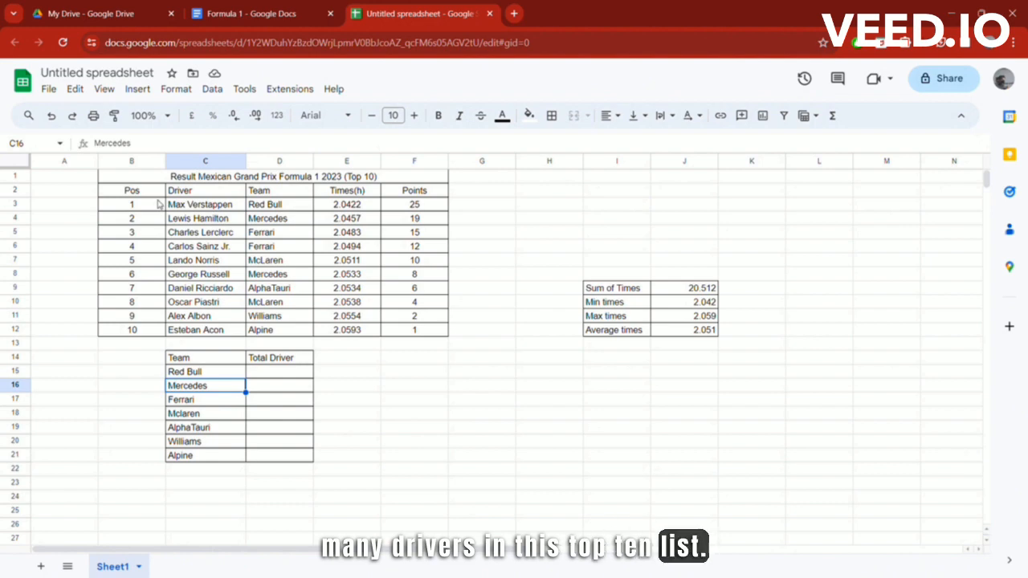
click(223, 375)
click(264, 376)
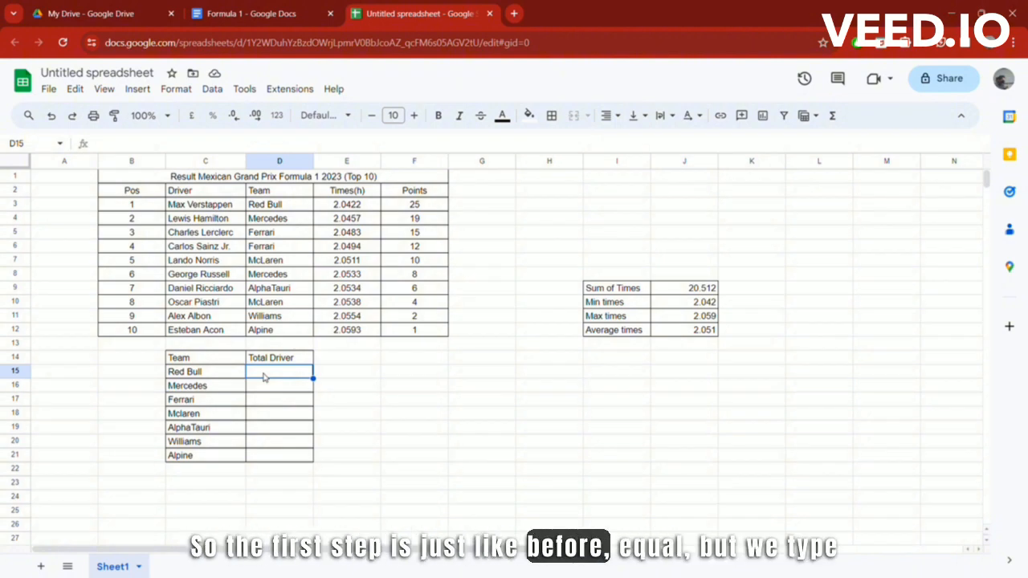
text(=)
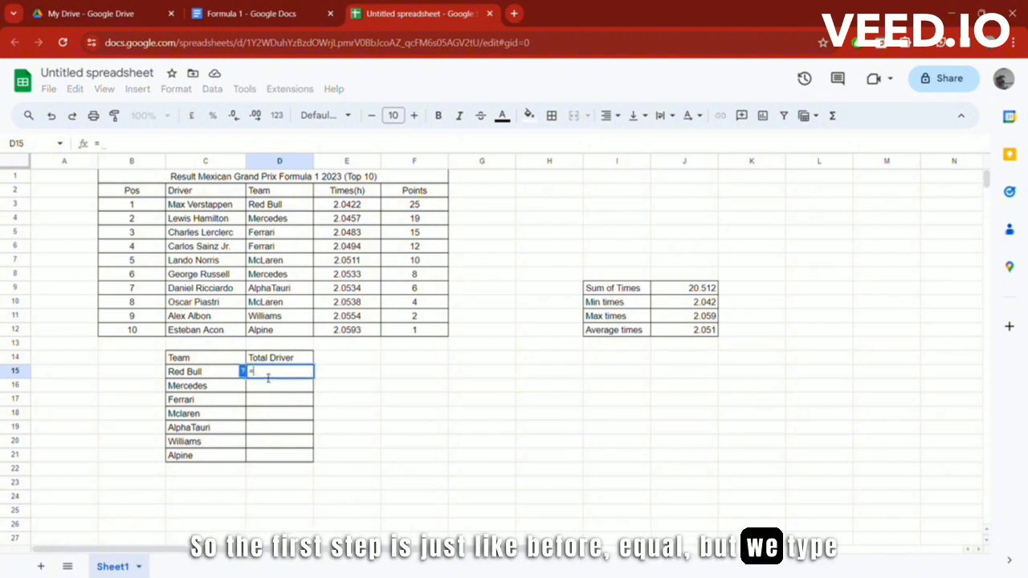
text(Cou)
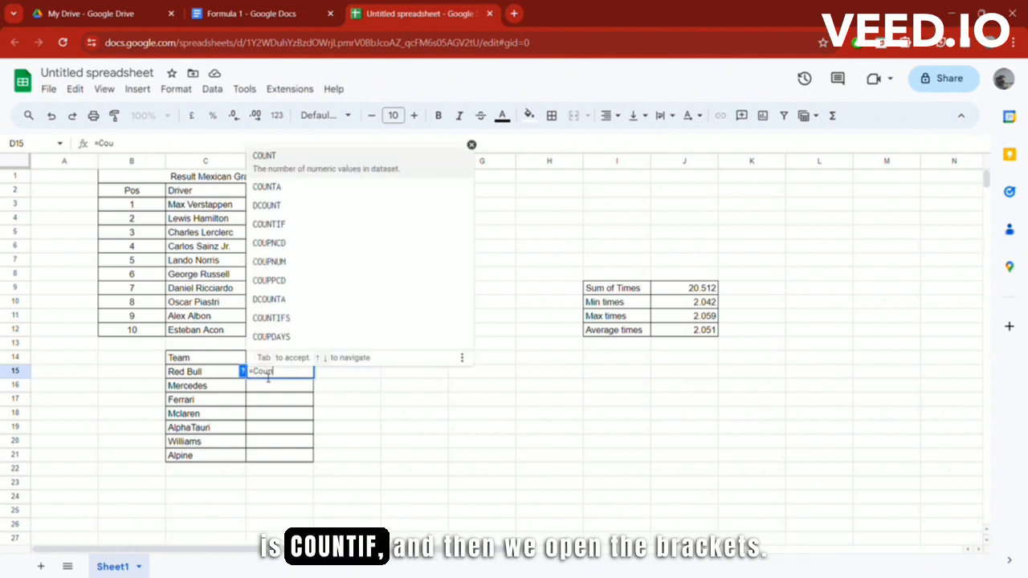
text(nti)
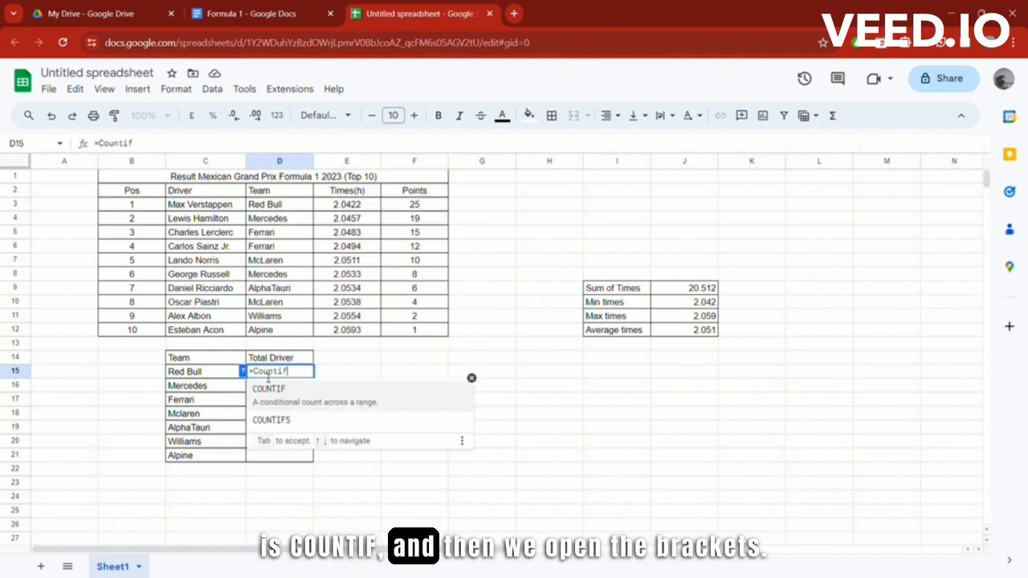
text(f)
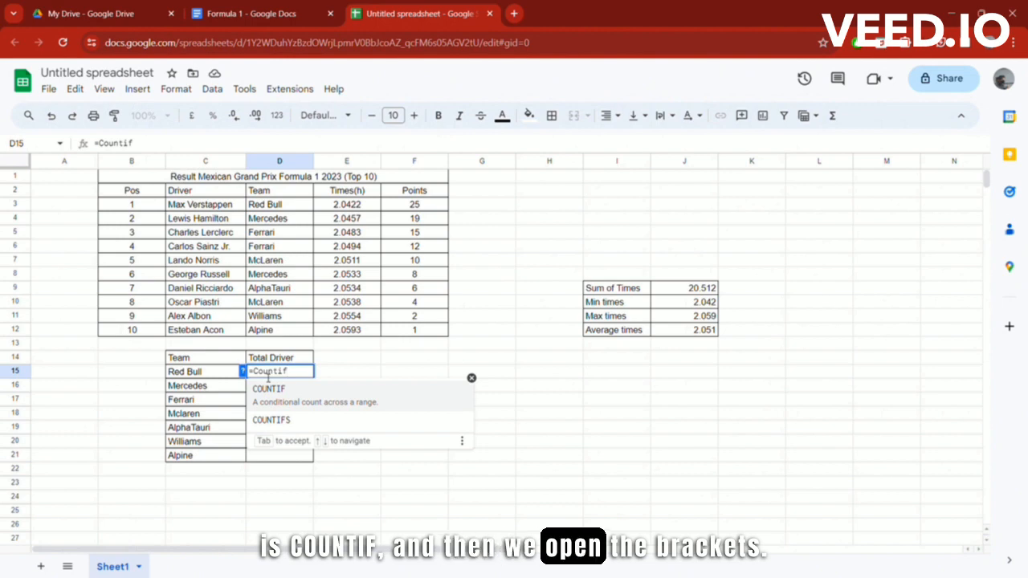
text(()
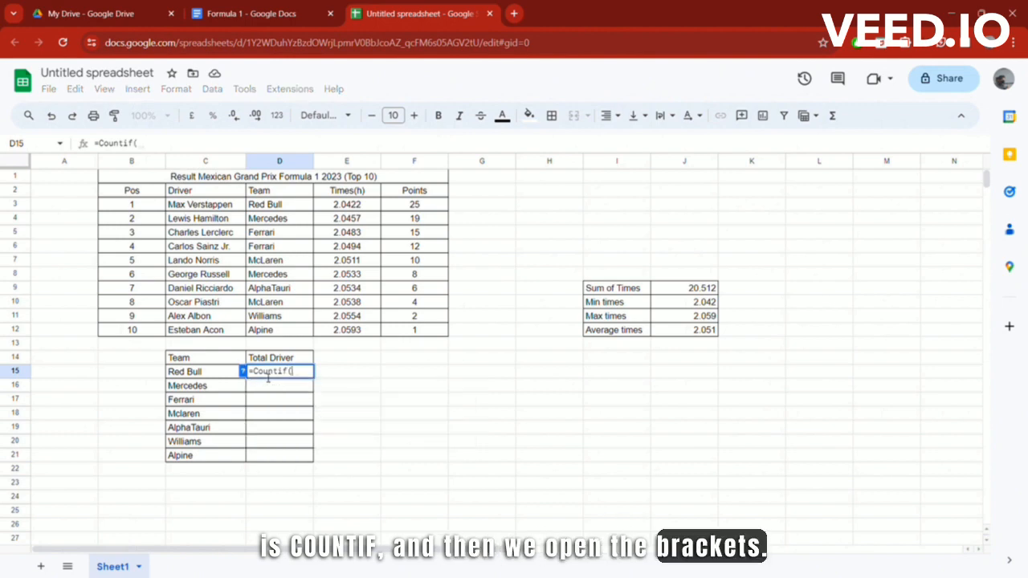
click(288, 206)
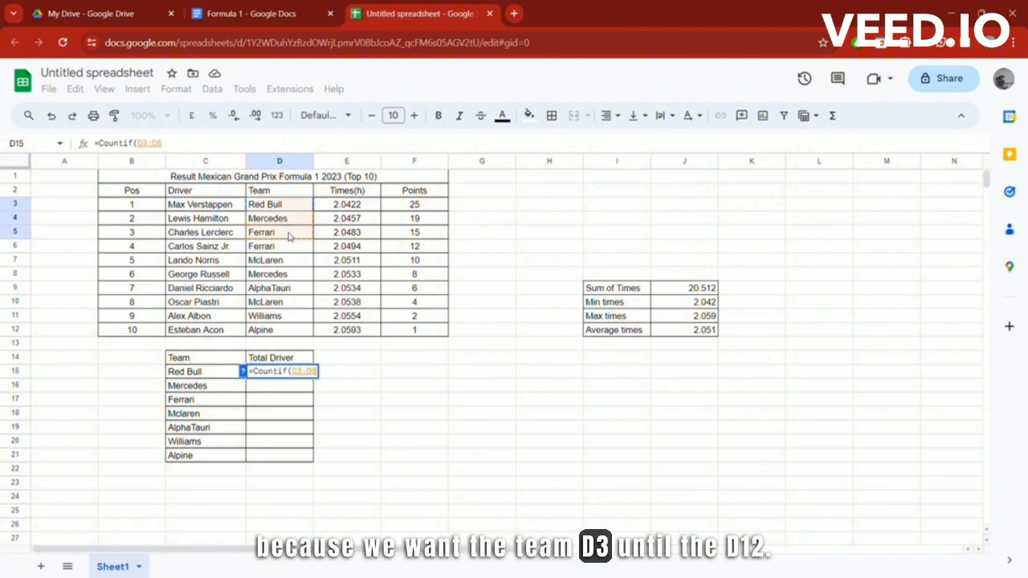
drag(289, 235, 292, 318)
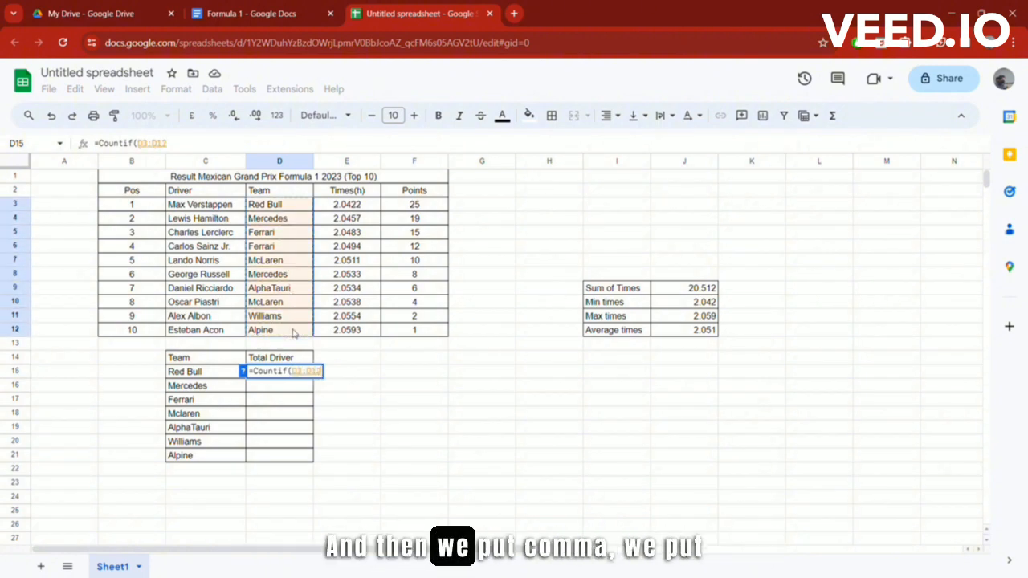
text(,)
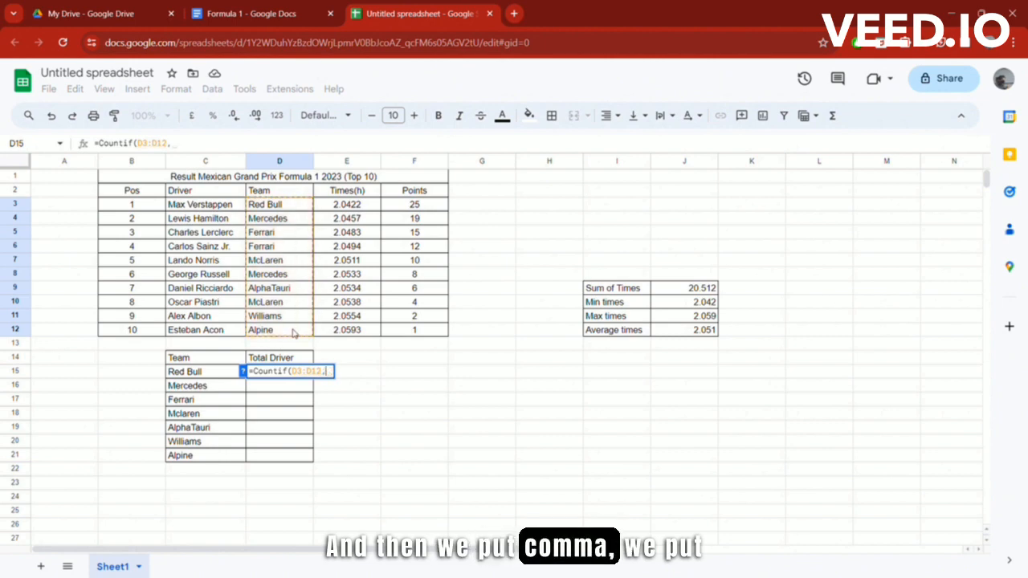
text(")
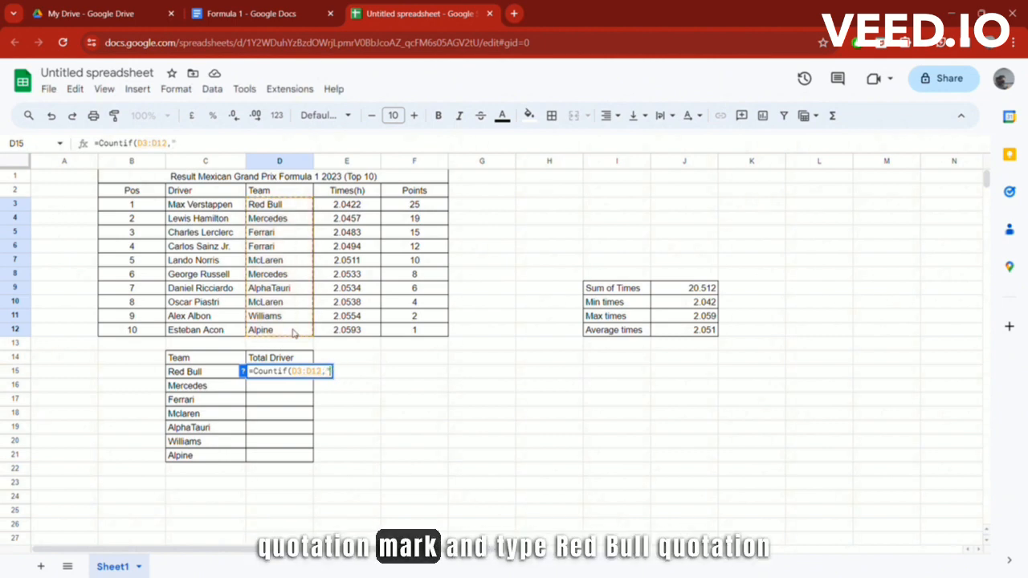
text(Red Bu)
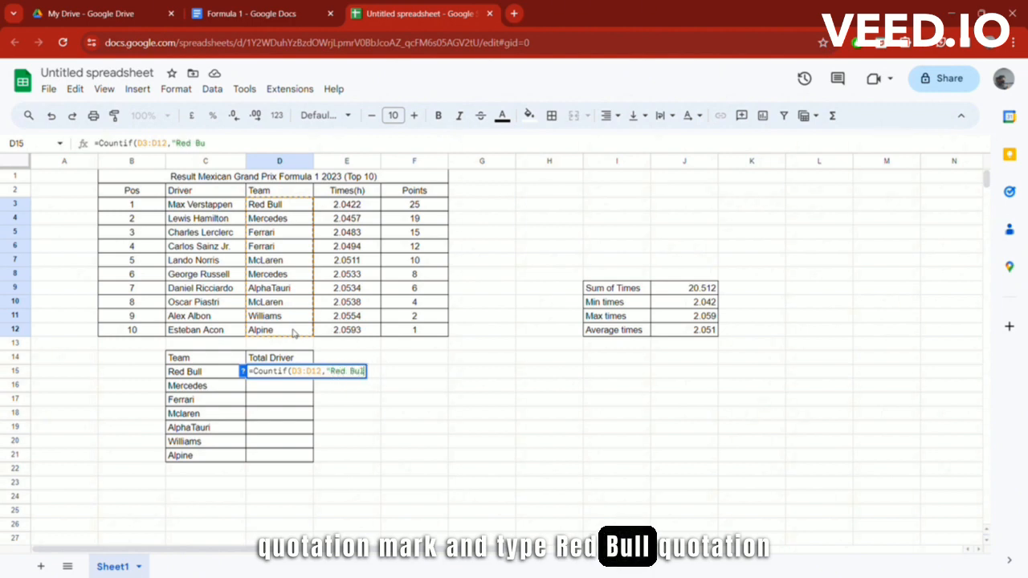
text(")
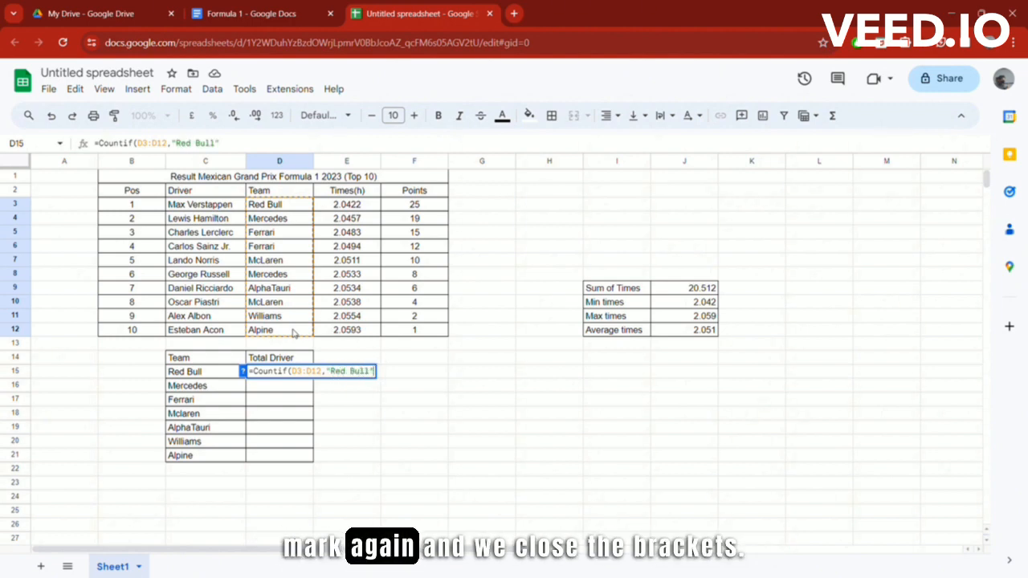
text())
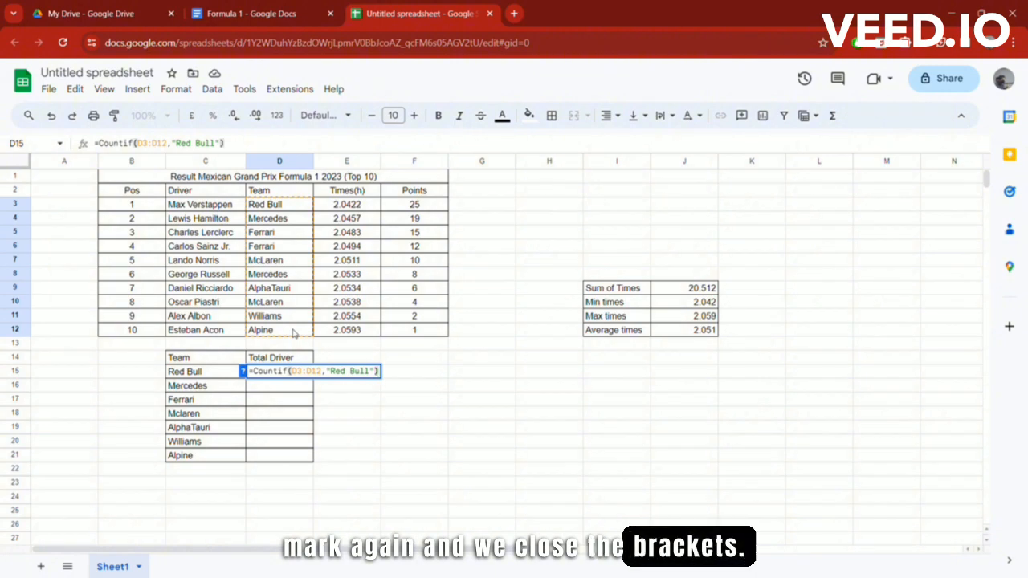
key(Return)
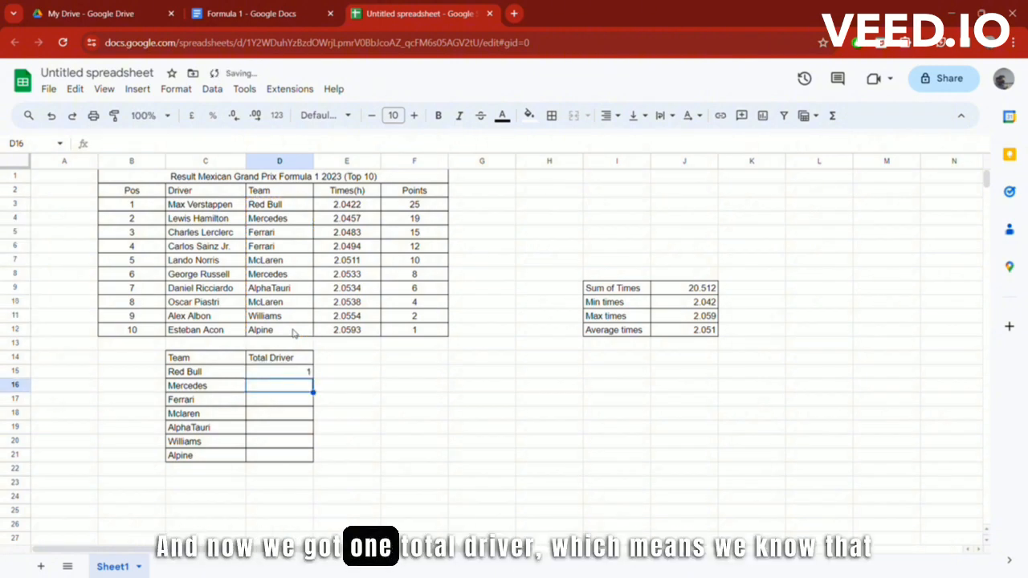
Step: Review the Red Bull COUNTIF formula in D15
click(211, 373)
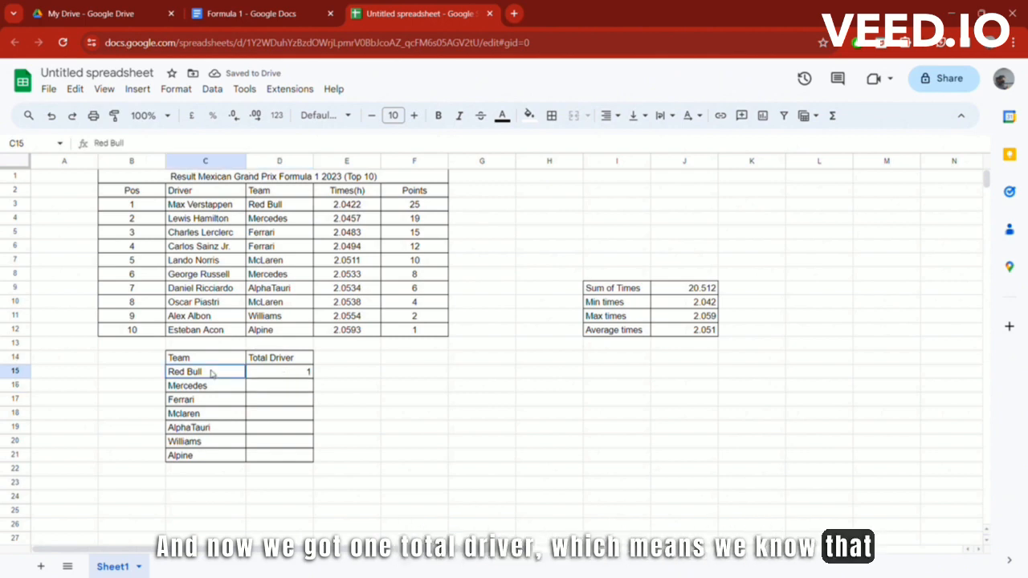
click(293, 376)
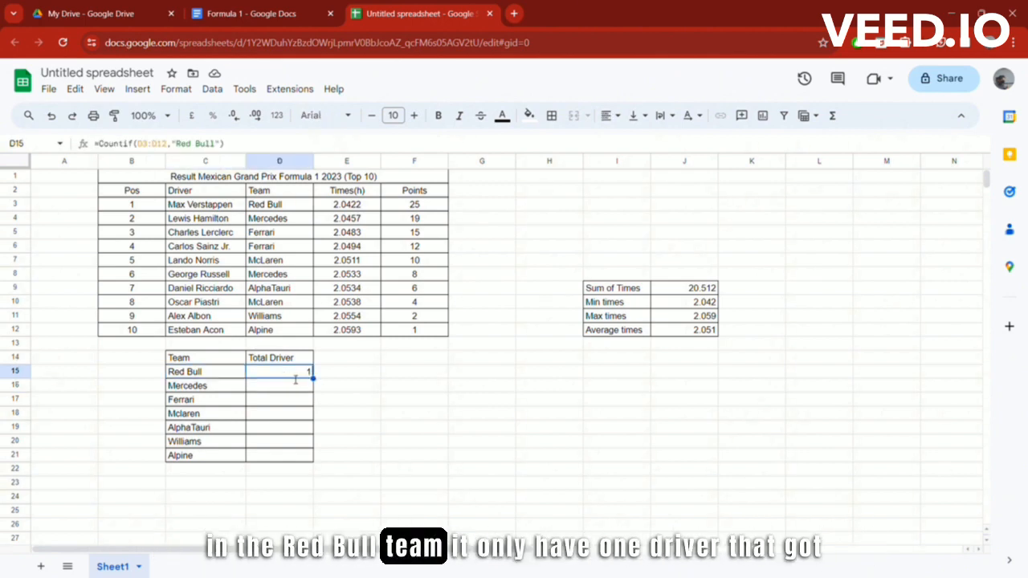
double_click(292, 376)
click(296, 389)
click(298, 373)
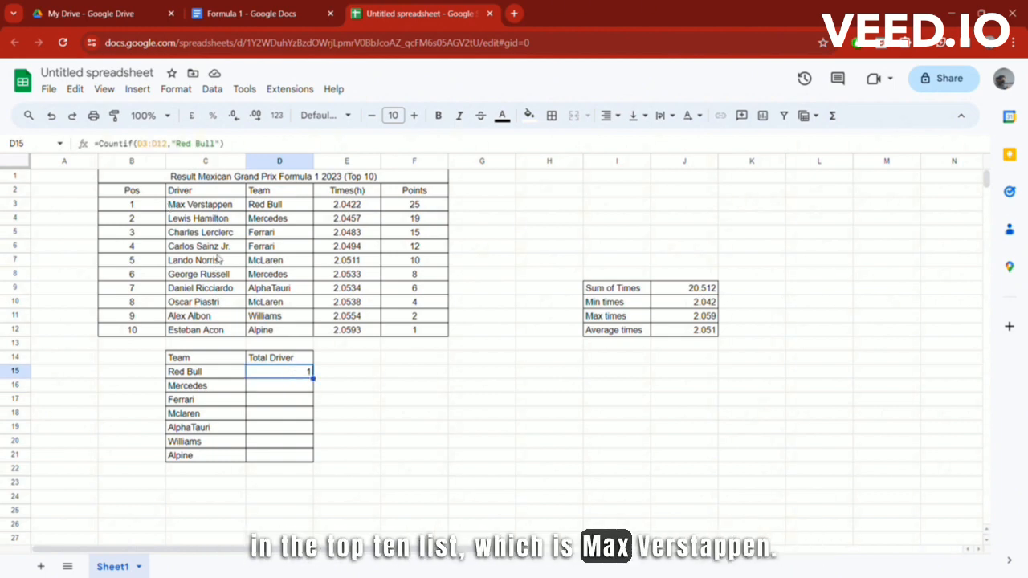
Step: Count Mercedes drivers with =COUNTIF(D3:D12,"Mercedes"), declining the auto-fill suggestion
click(296, 388)
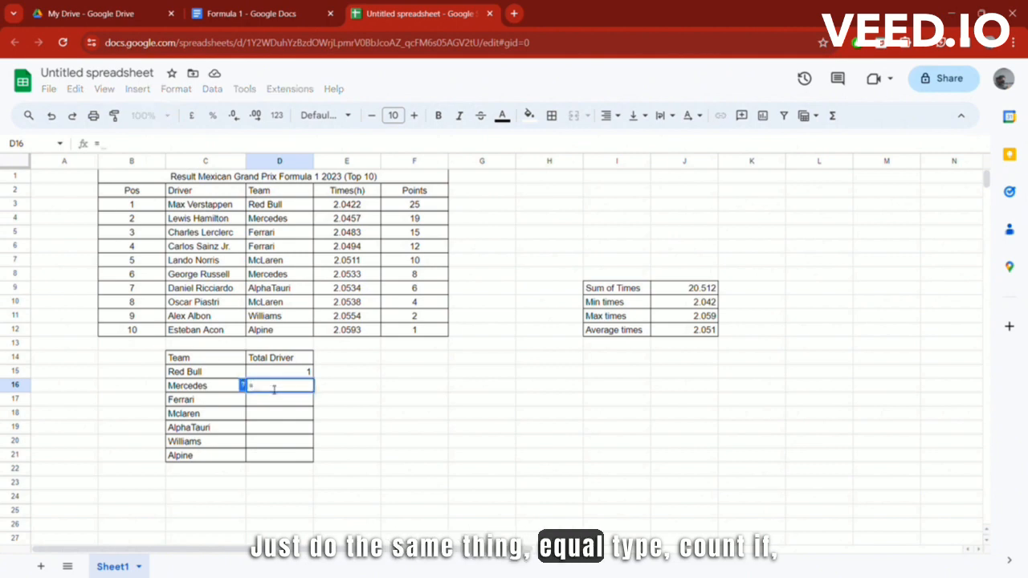
text(Co)
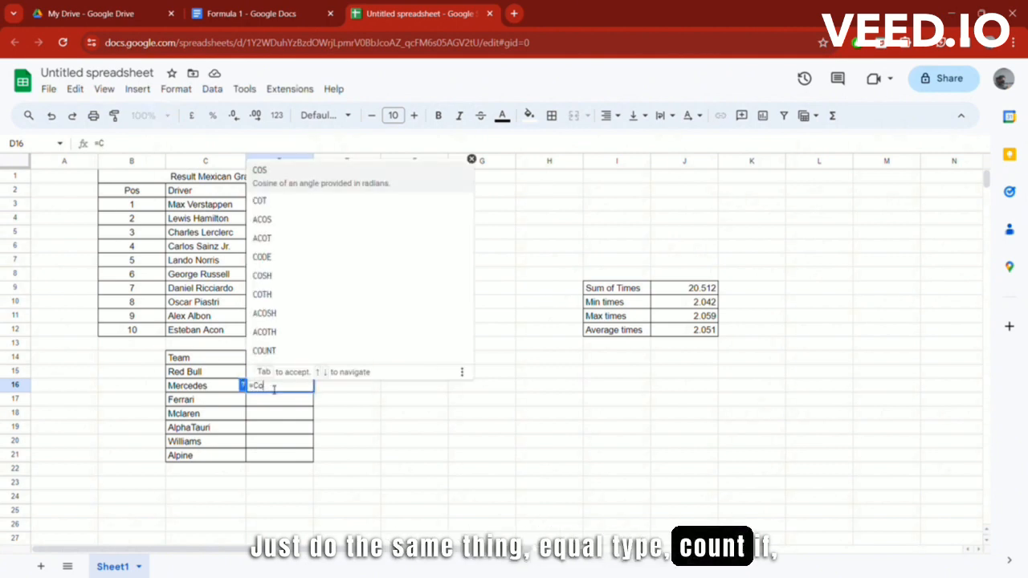
text(untif)
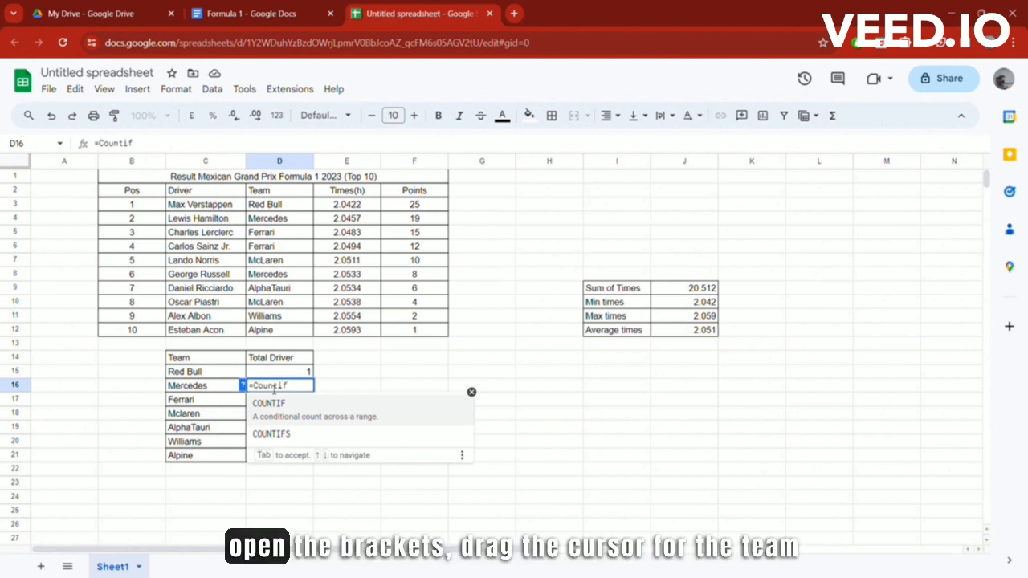
text(()
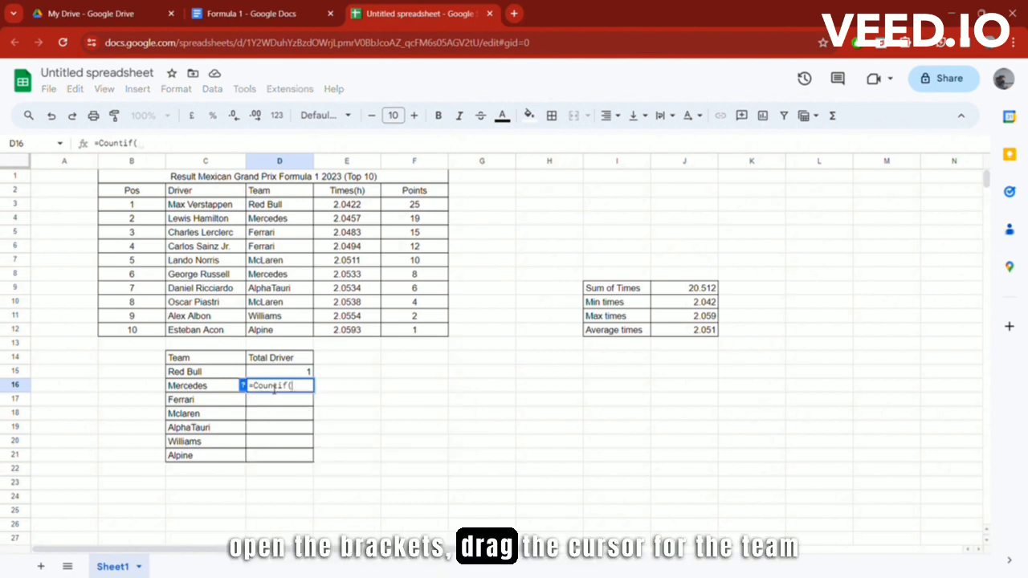
click(300, 206)
drag(300, 206, 299, 332)
text(,)
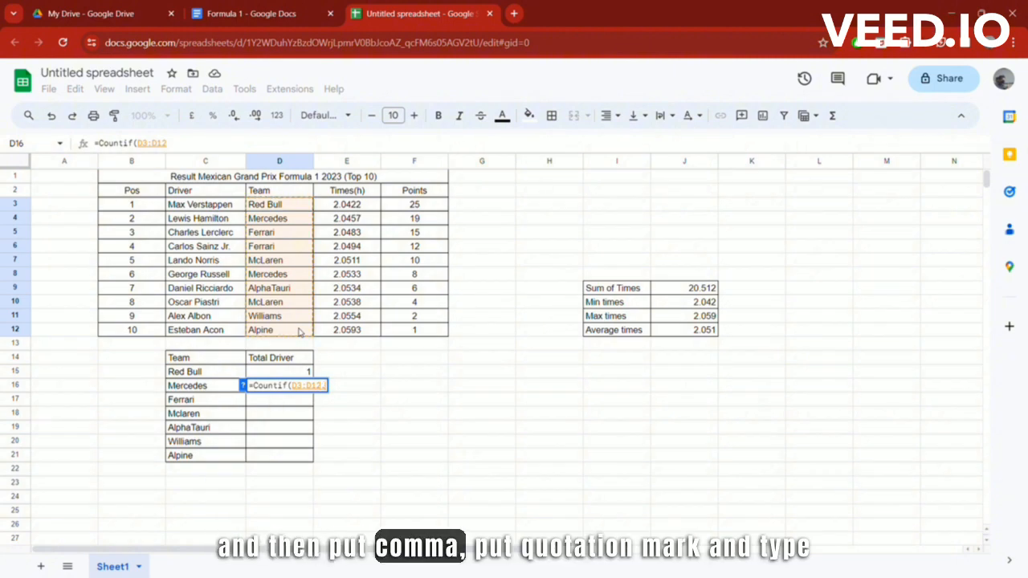
text(")
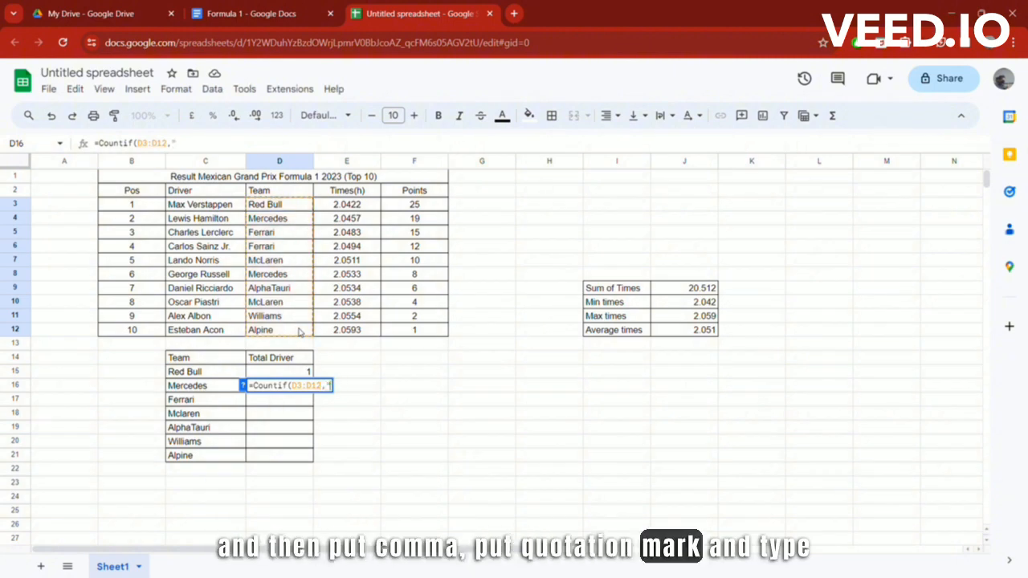
text(Me)
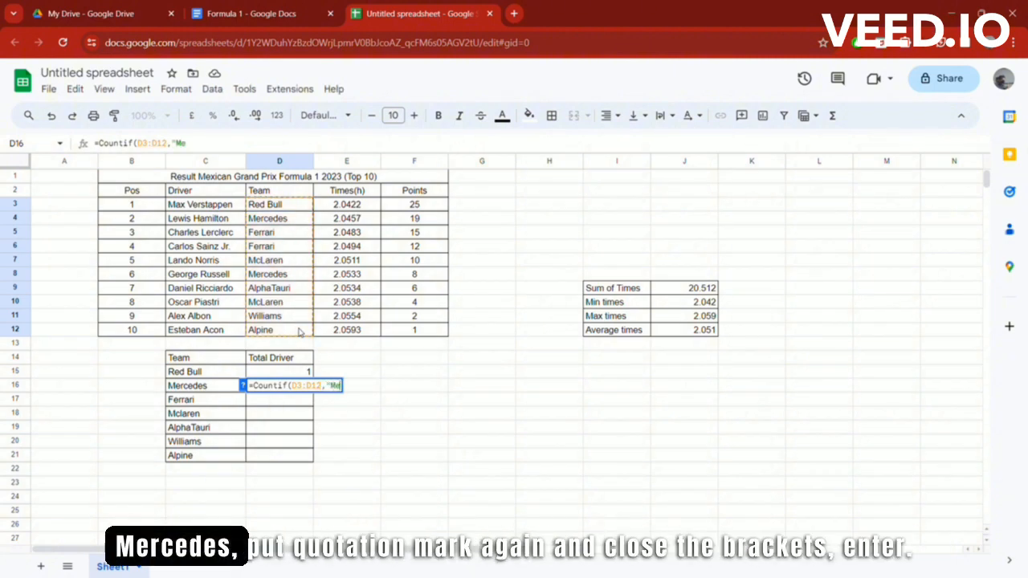
text(rcede)
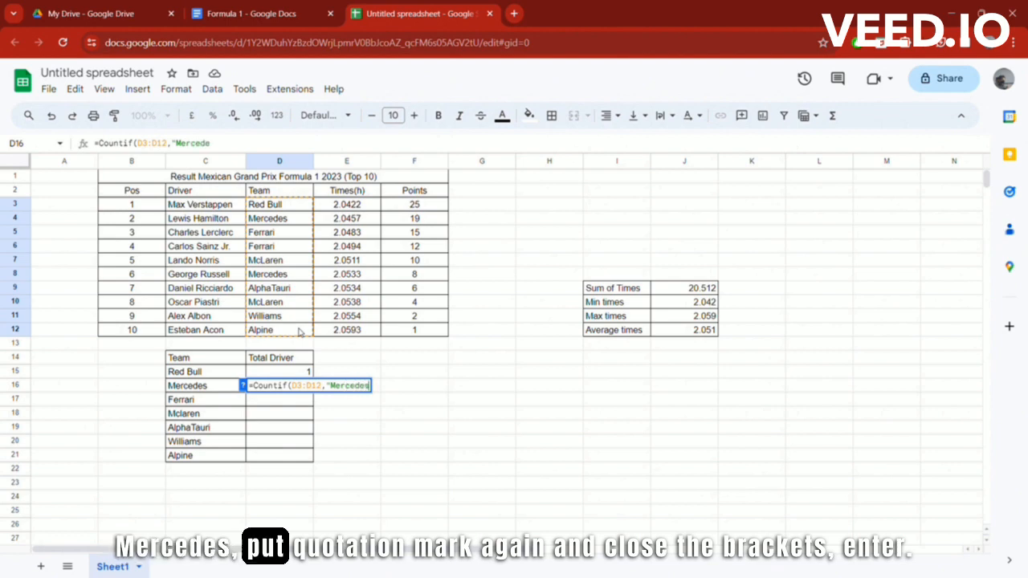
text(s")
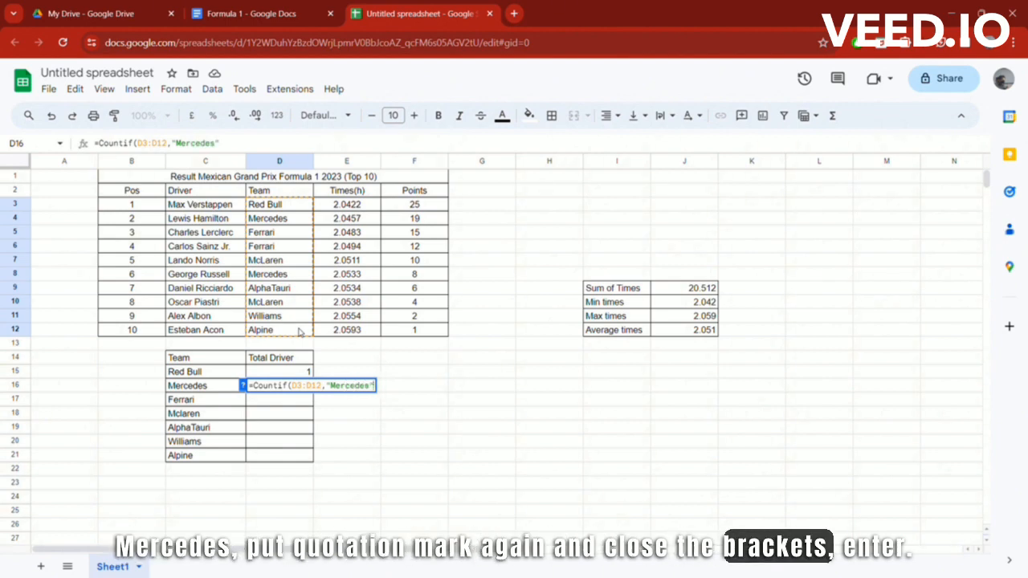
text())
key(Return)
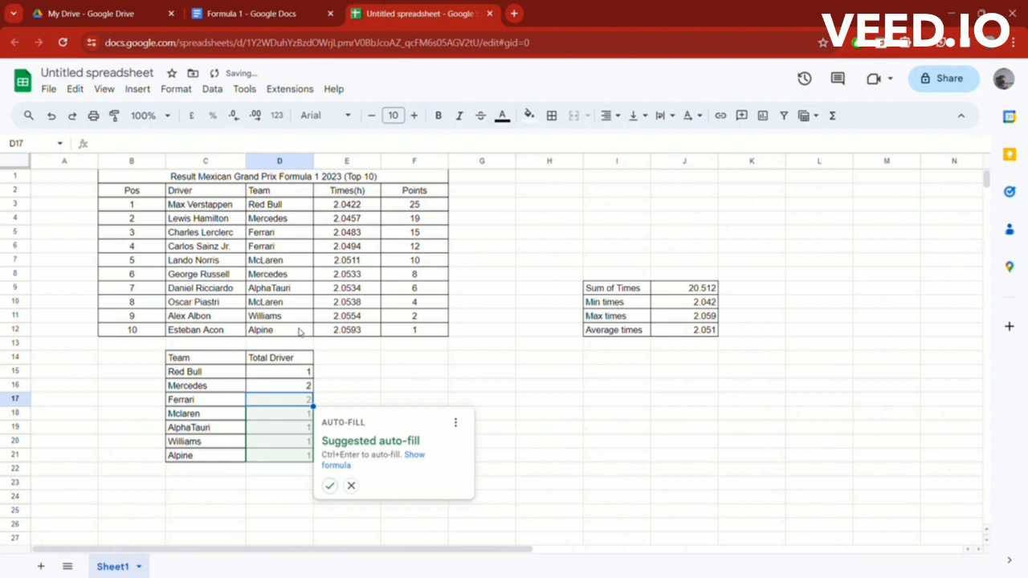
click(292, 388)
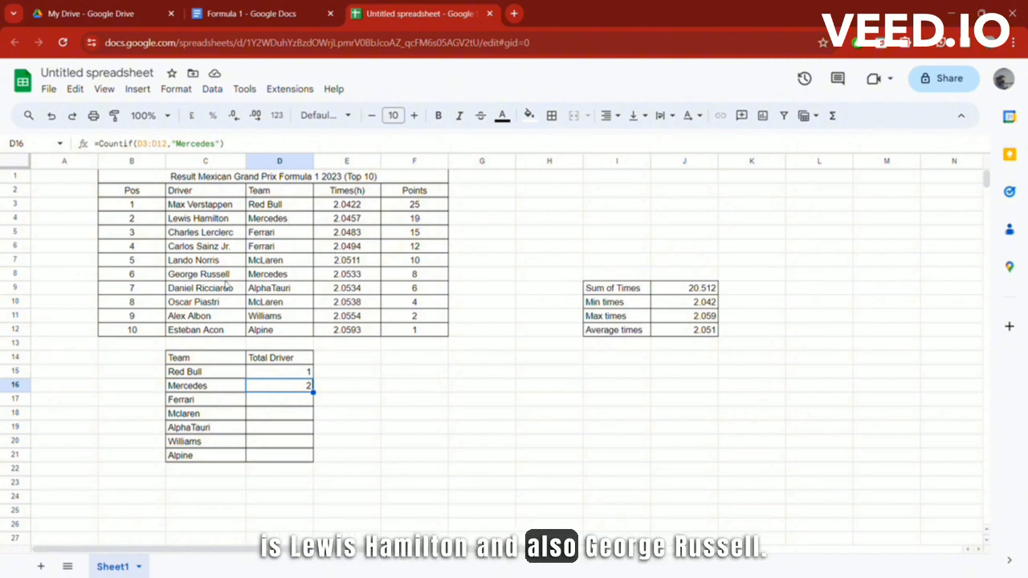
Step: Check the Mercedes count against the Mercedes drivers in the results table
drag(222, 279, 289, 276)
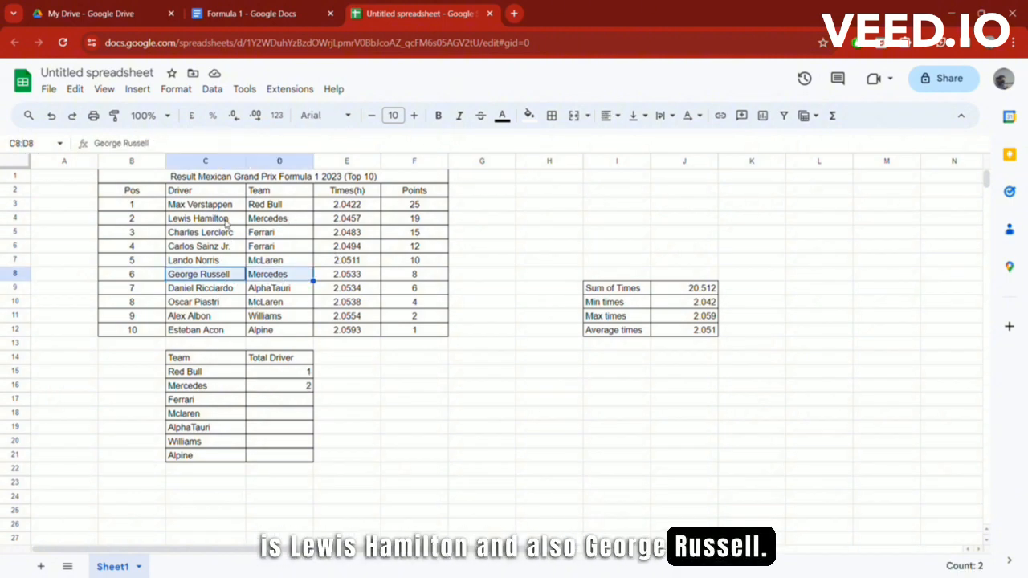
drag(201, 218, 306, 226)
click(352, 386)
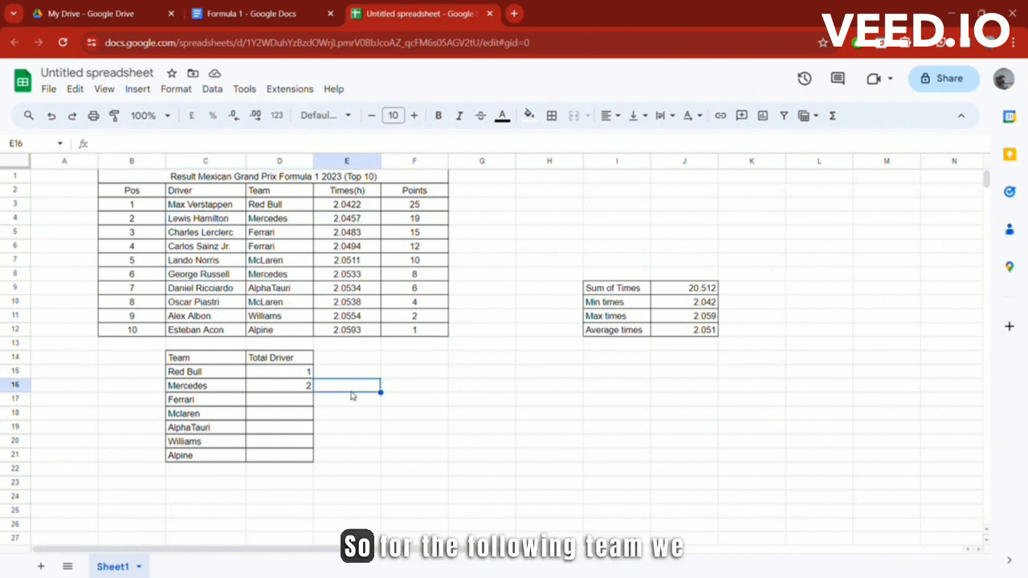
click(286, 392)
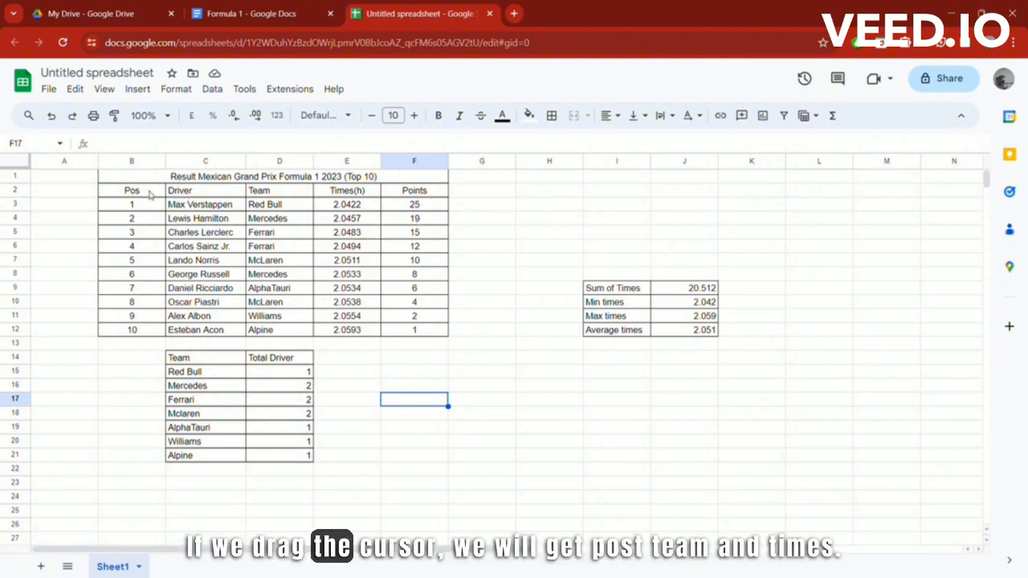
Step: Select the Driver names C2:C12 together with the Points column F2:F12
drag(149, 195, 420, 330)
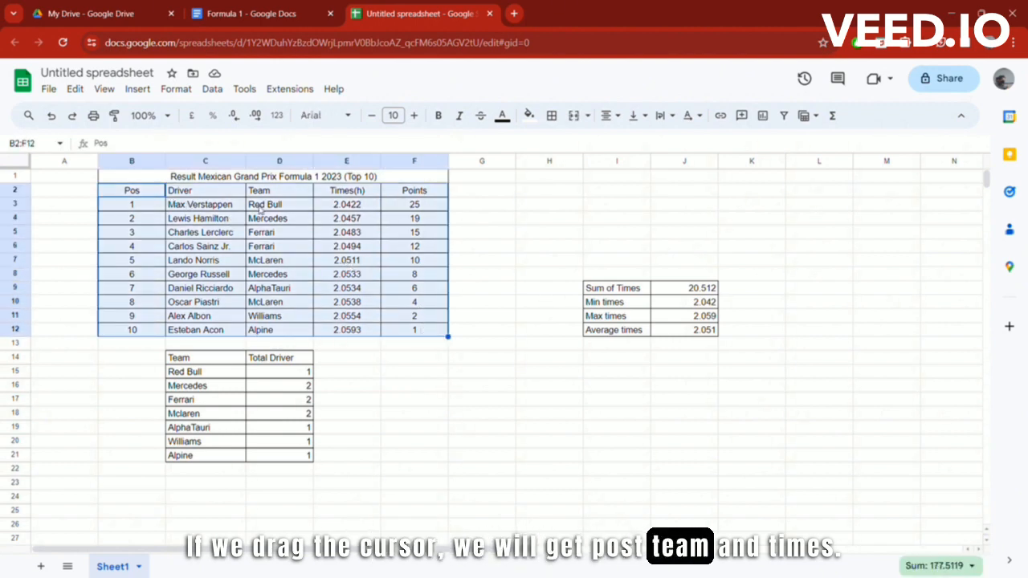
click(492, 221)
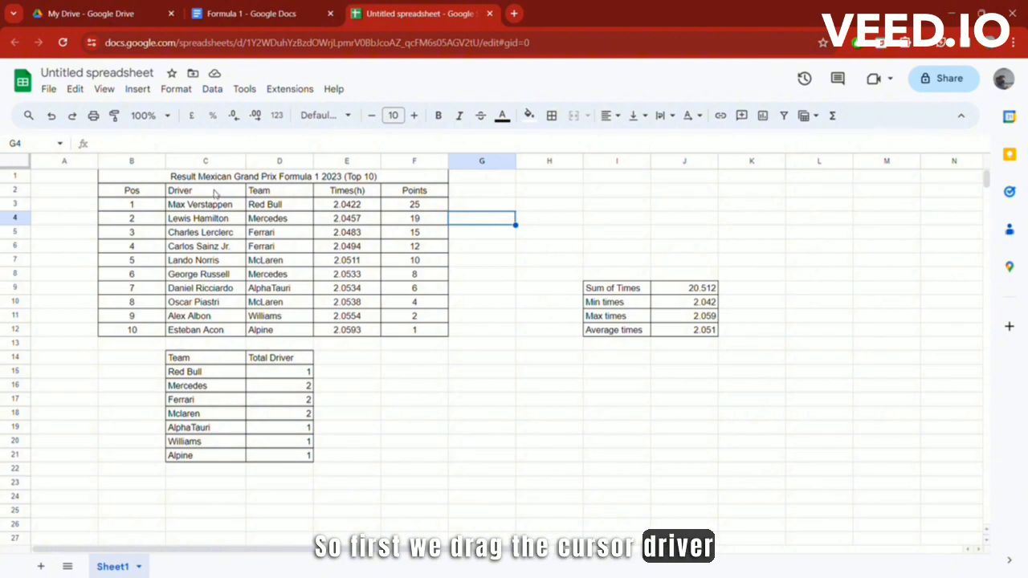
drag(208, 193, 212, 330)
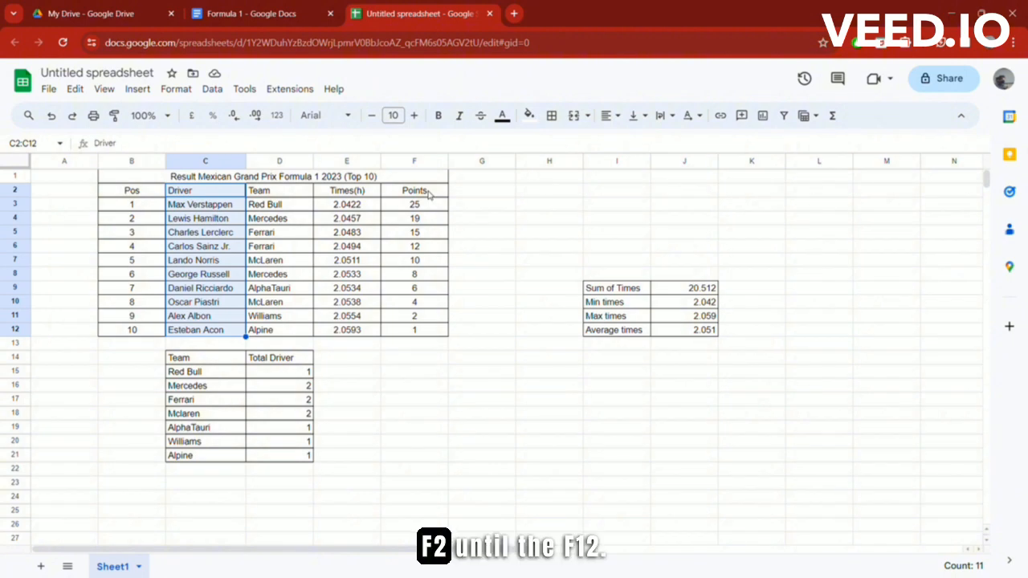
drag(429, 195, 429, 331)
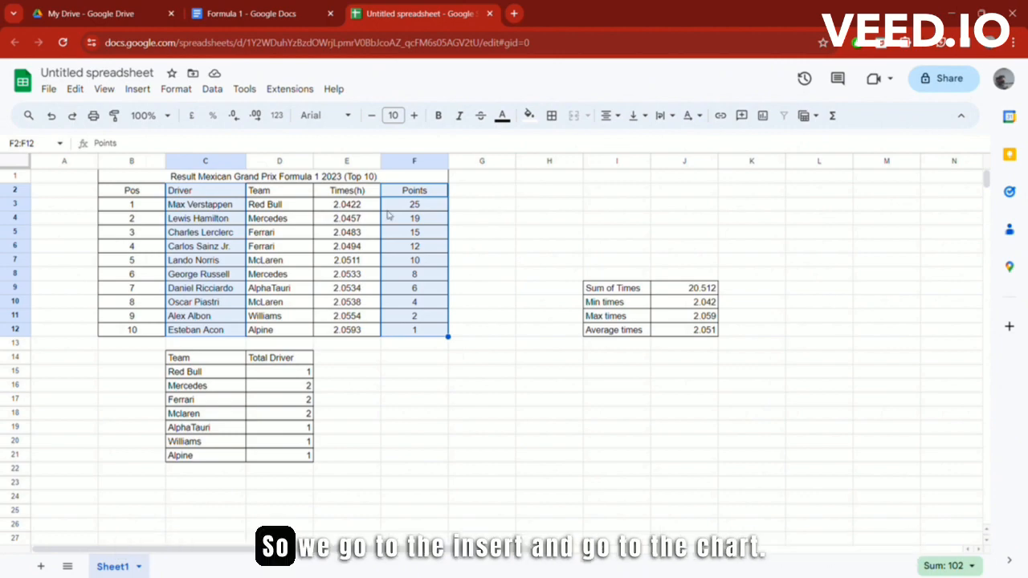
Step: Insert a Points vs Driver pie chart and set its chart font to Serif
click(147, 94)
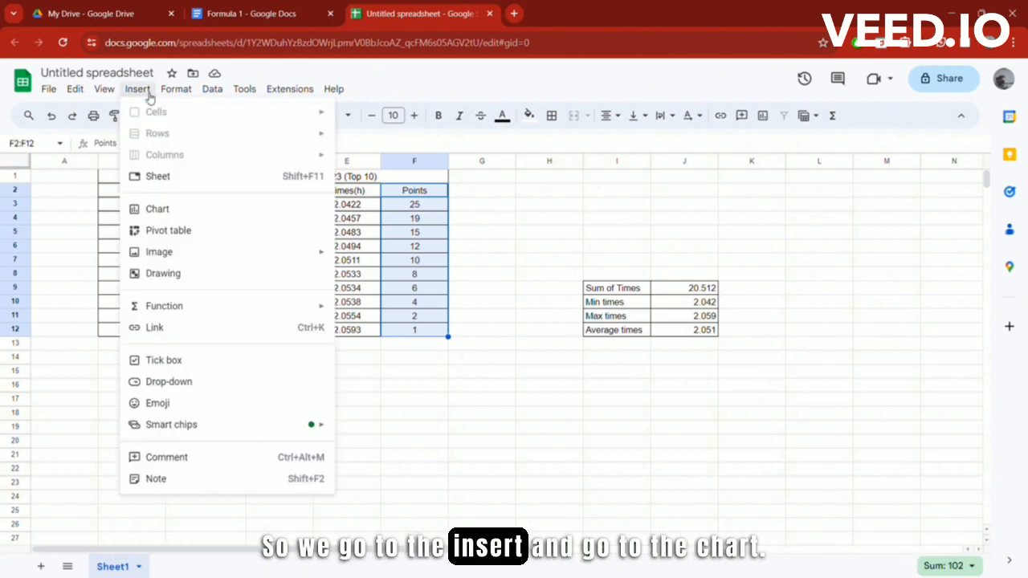
click(186, 211)
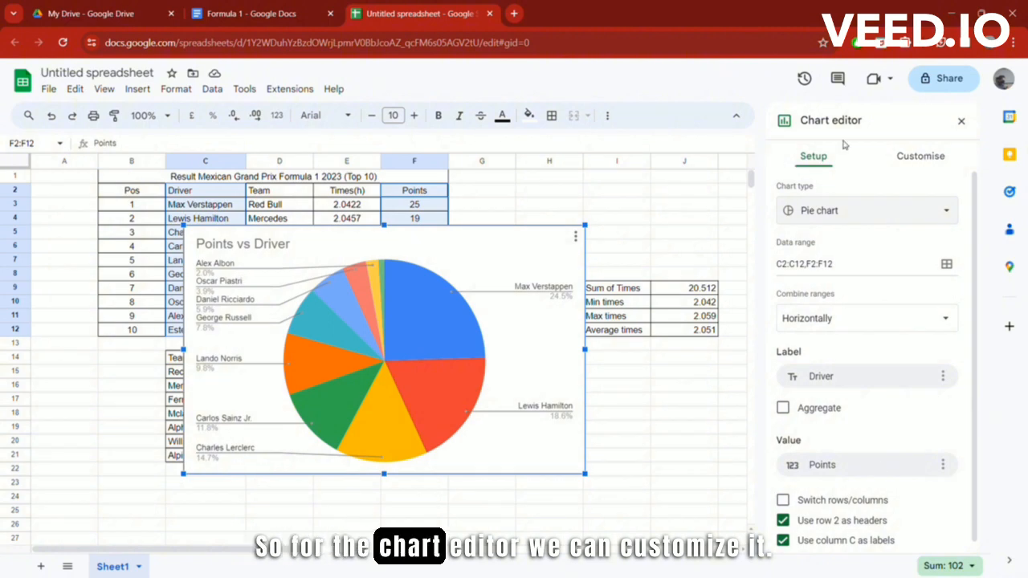
click(914, 158)
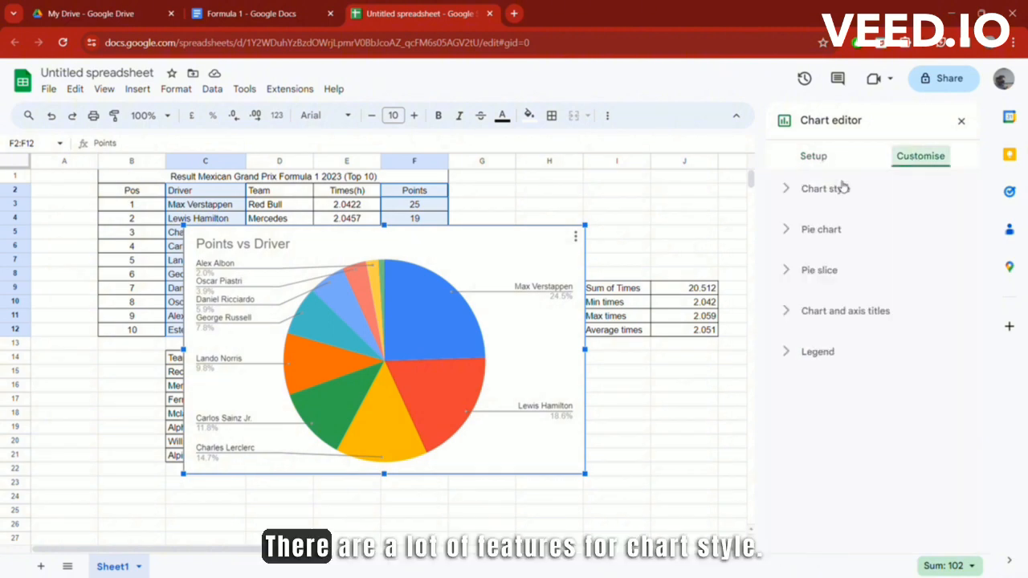
click(842, 188)
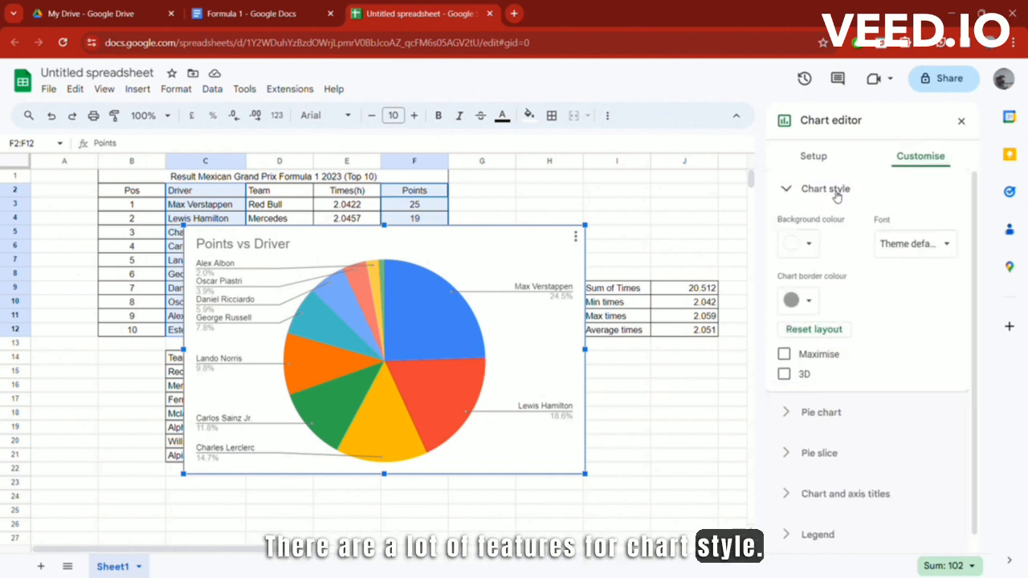
click(924, 245)
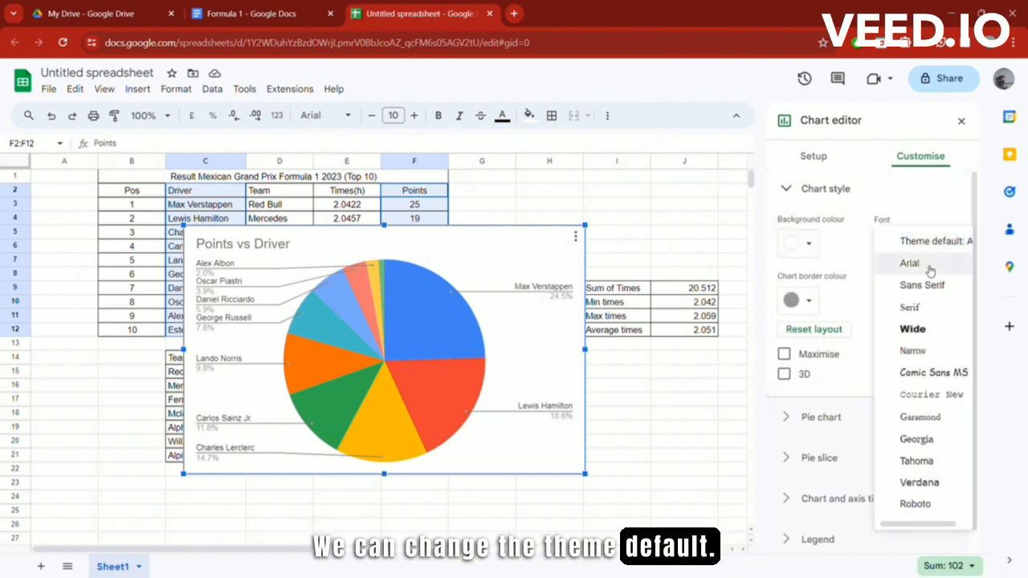
click(916, 308)
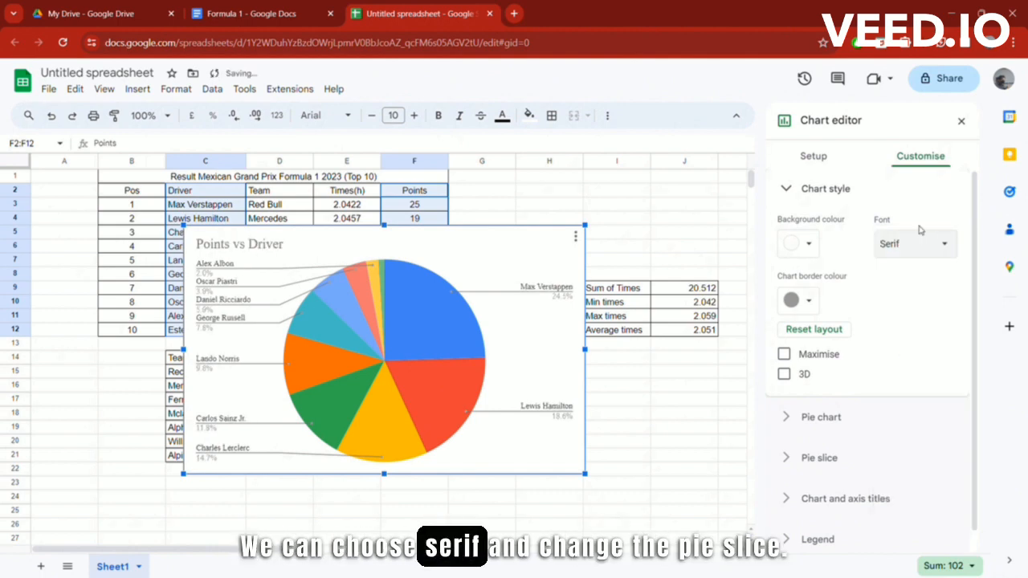
click(826, 188)
click(819, 269)
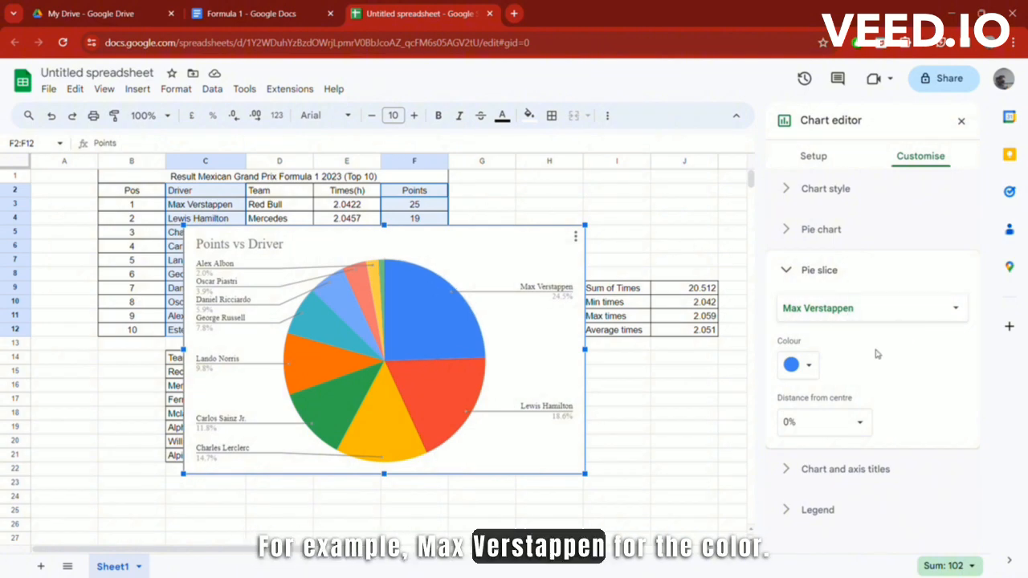
Step: Recolour Max Verstappen's slice a deeper blue and shorten the title to 'Points'
click(810, 367)
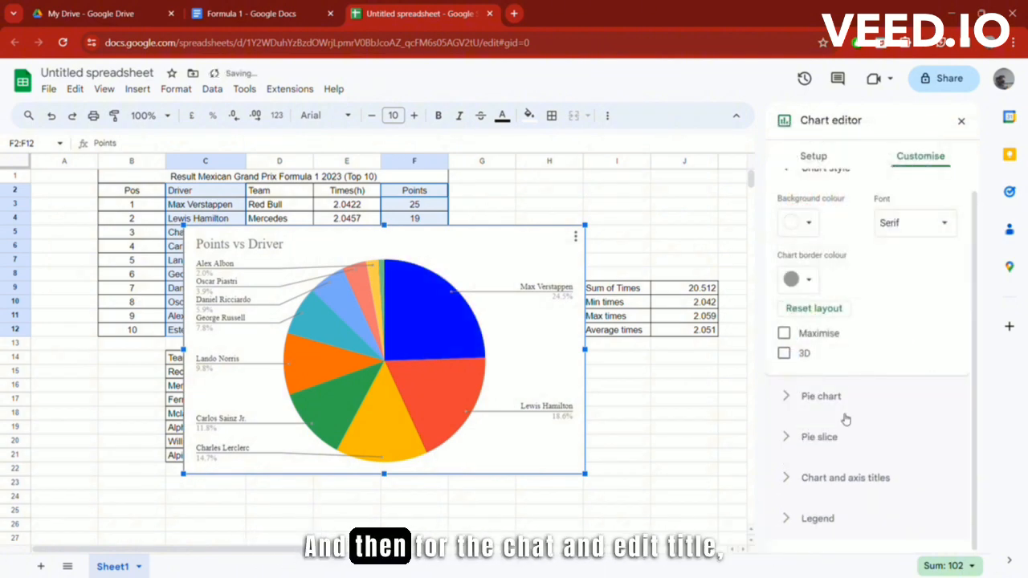
click(845, 477)
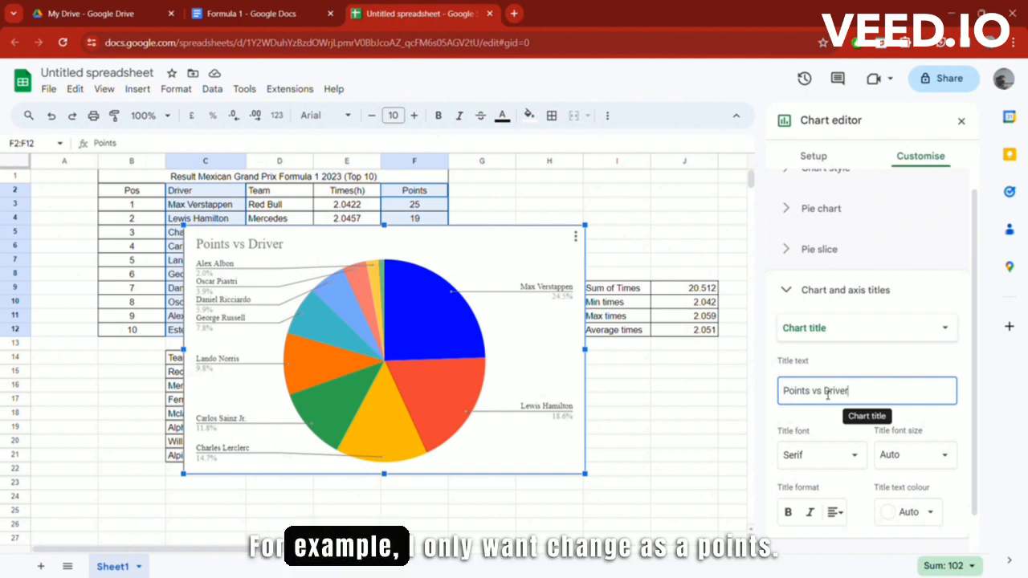
key(BackSpace)
key(BackSpace)
key(BackSpace)
key(BackSpace)
key(BackSpace)
key(BackSpace)
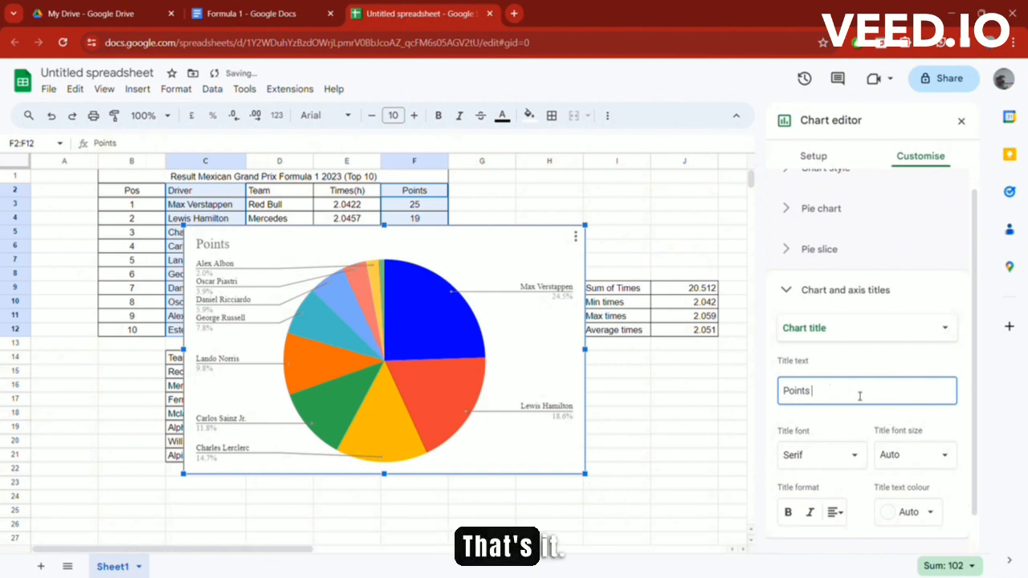
scroll(862, 390, down, 1)
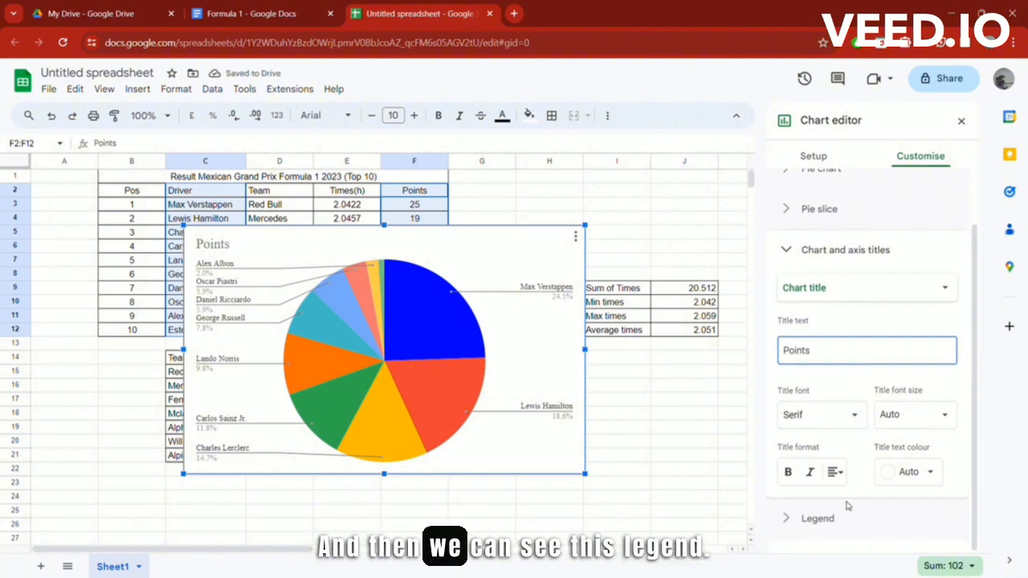
Step: Set the legend position to Labelled, giving each slice a driver callout, and close the editor
click(818, 518)
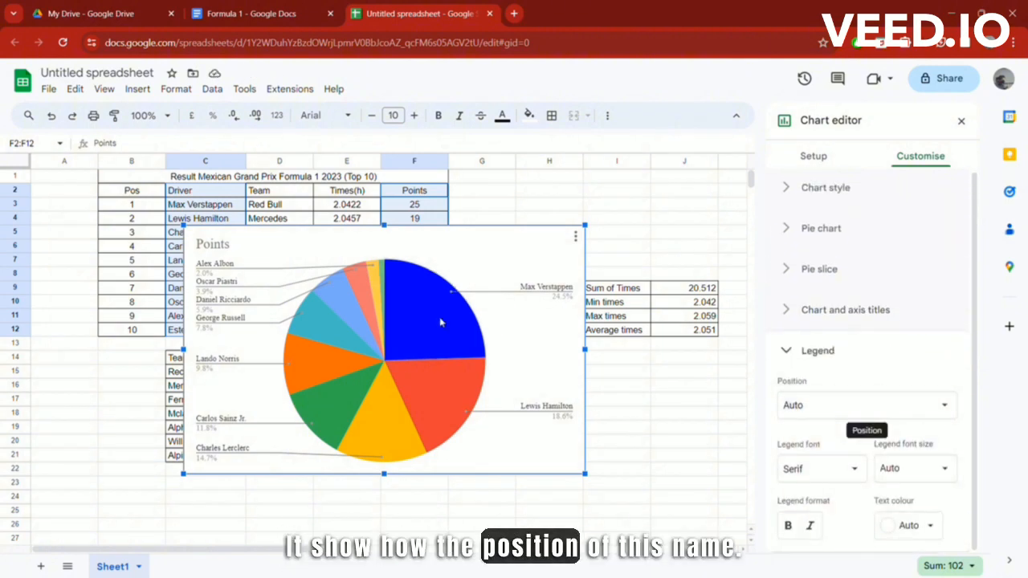
click(884, 405)
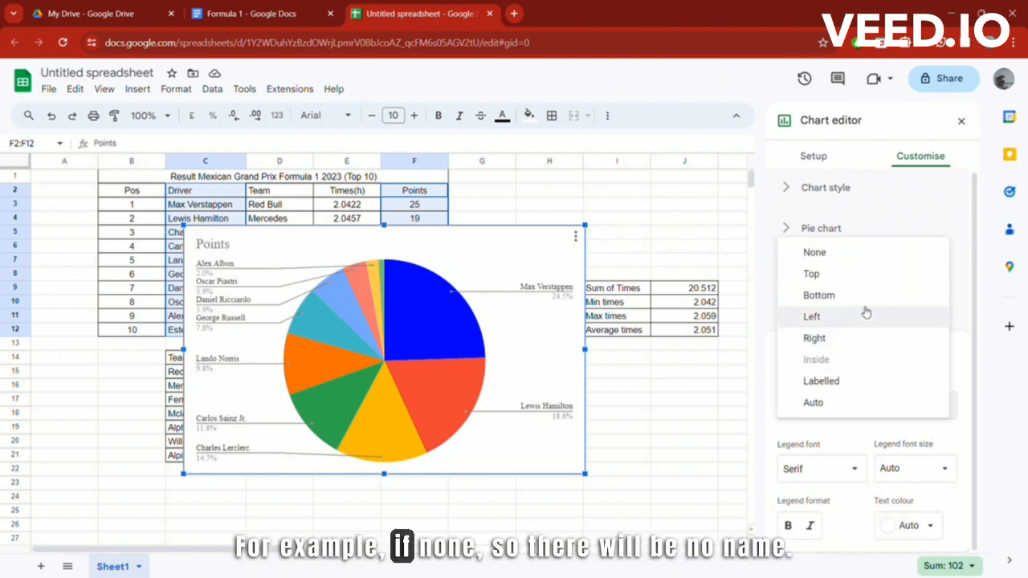
click(868, 256)
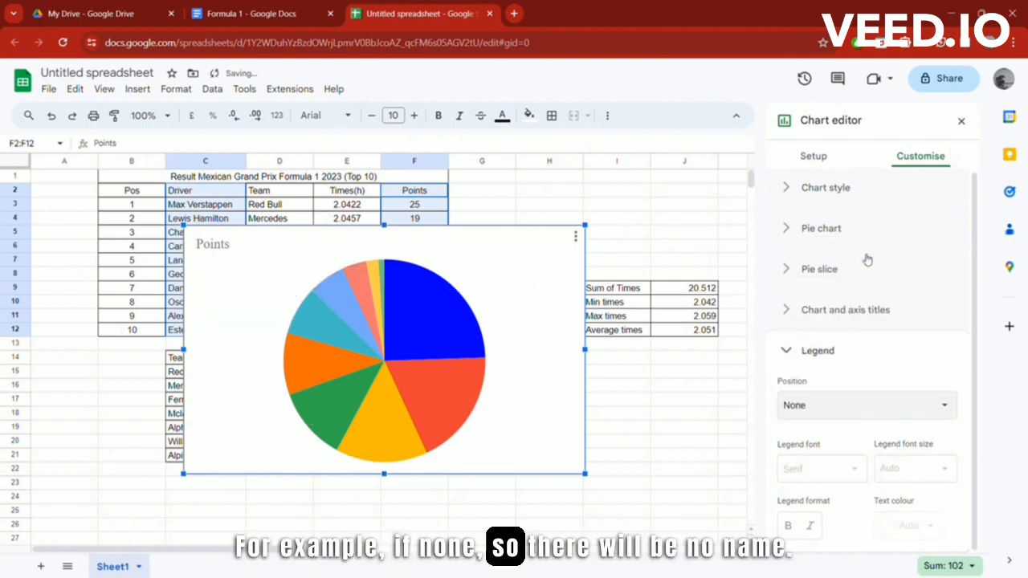
click(888, 414)
click(865, 427)
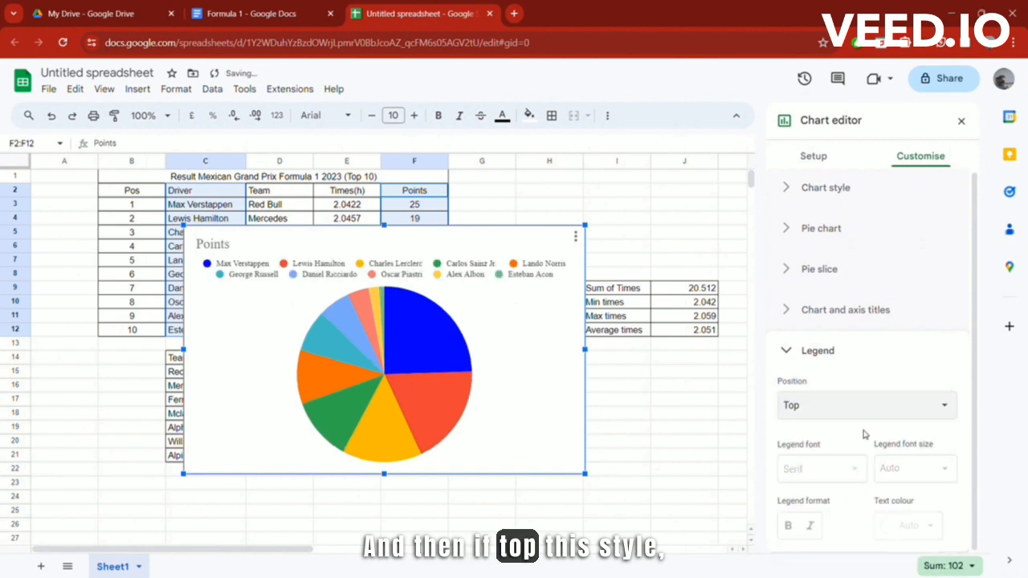
click(883, 406)
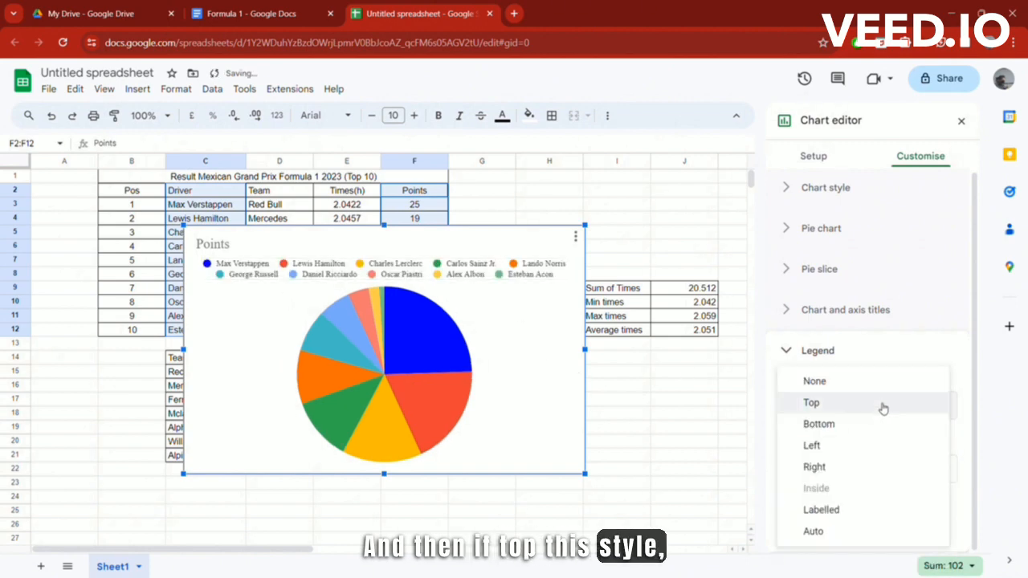
click(873, 509)
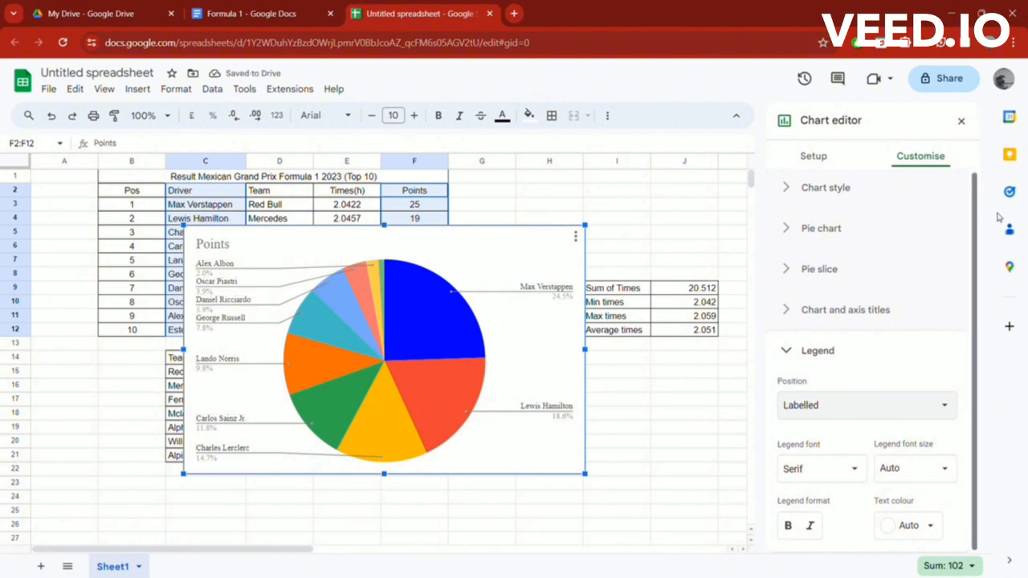
click(962, 123)
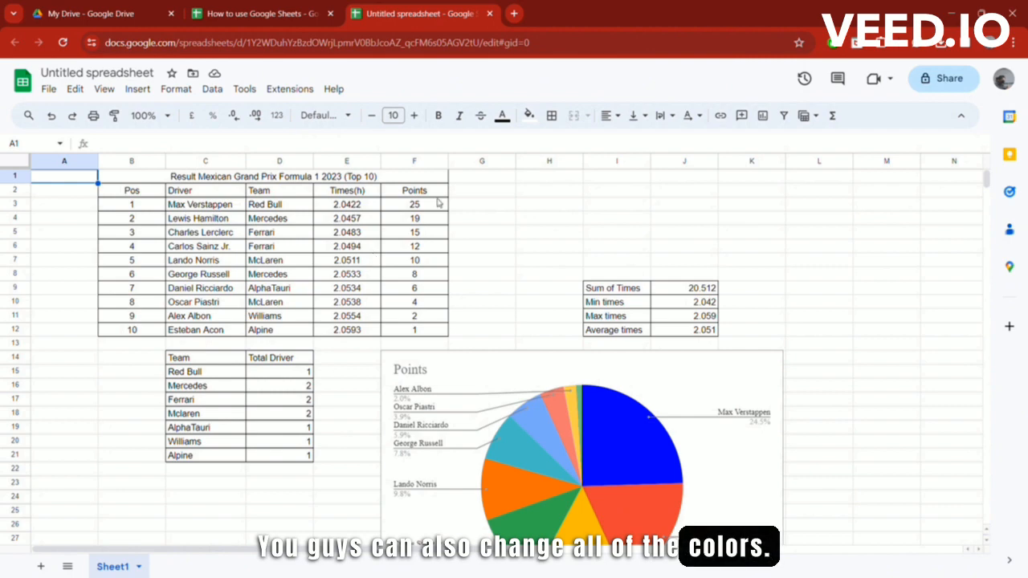
Step: Switch to the 'How to use Google Sheets' spreadsheet with its finished tables and chart
click(265, 17)
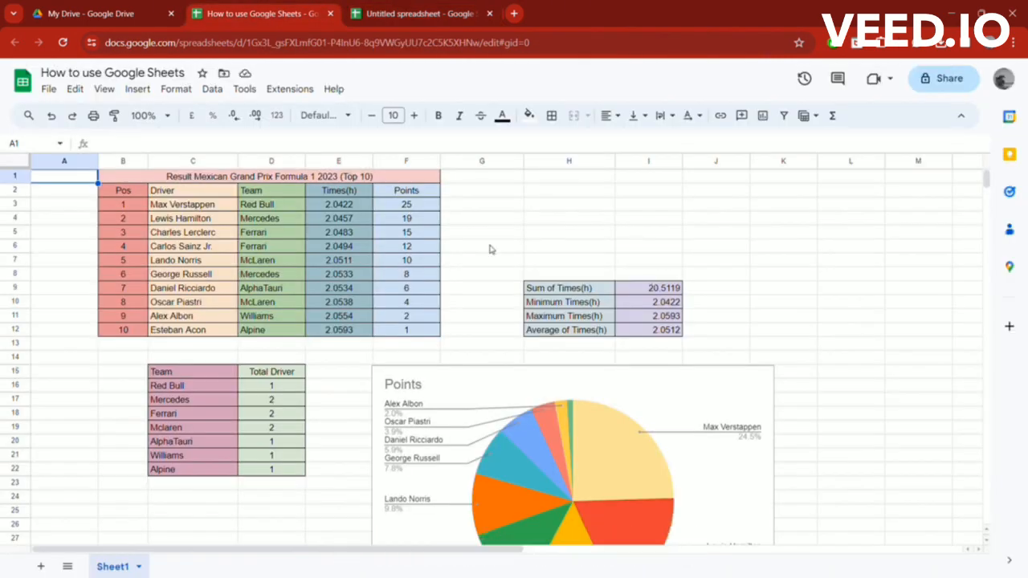
scroll(522, 265, down, 1)
scroll(571, 275, up, 1)
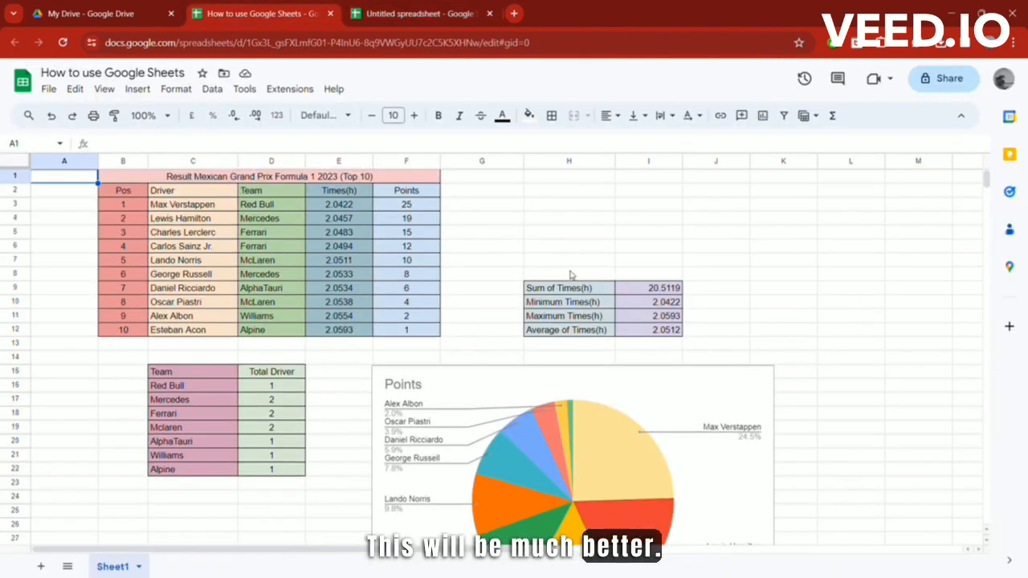